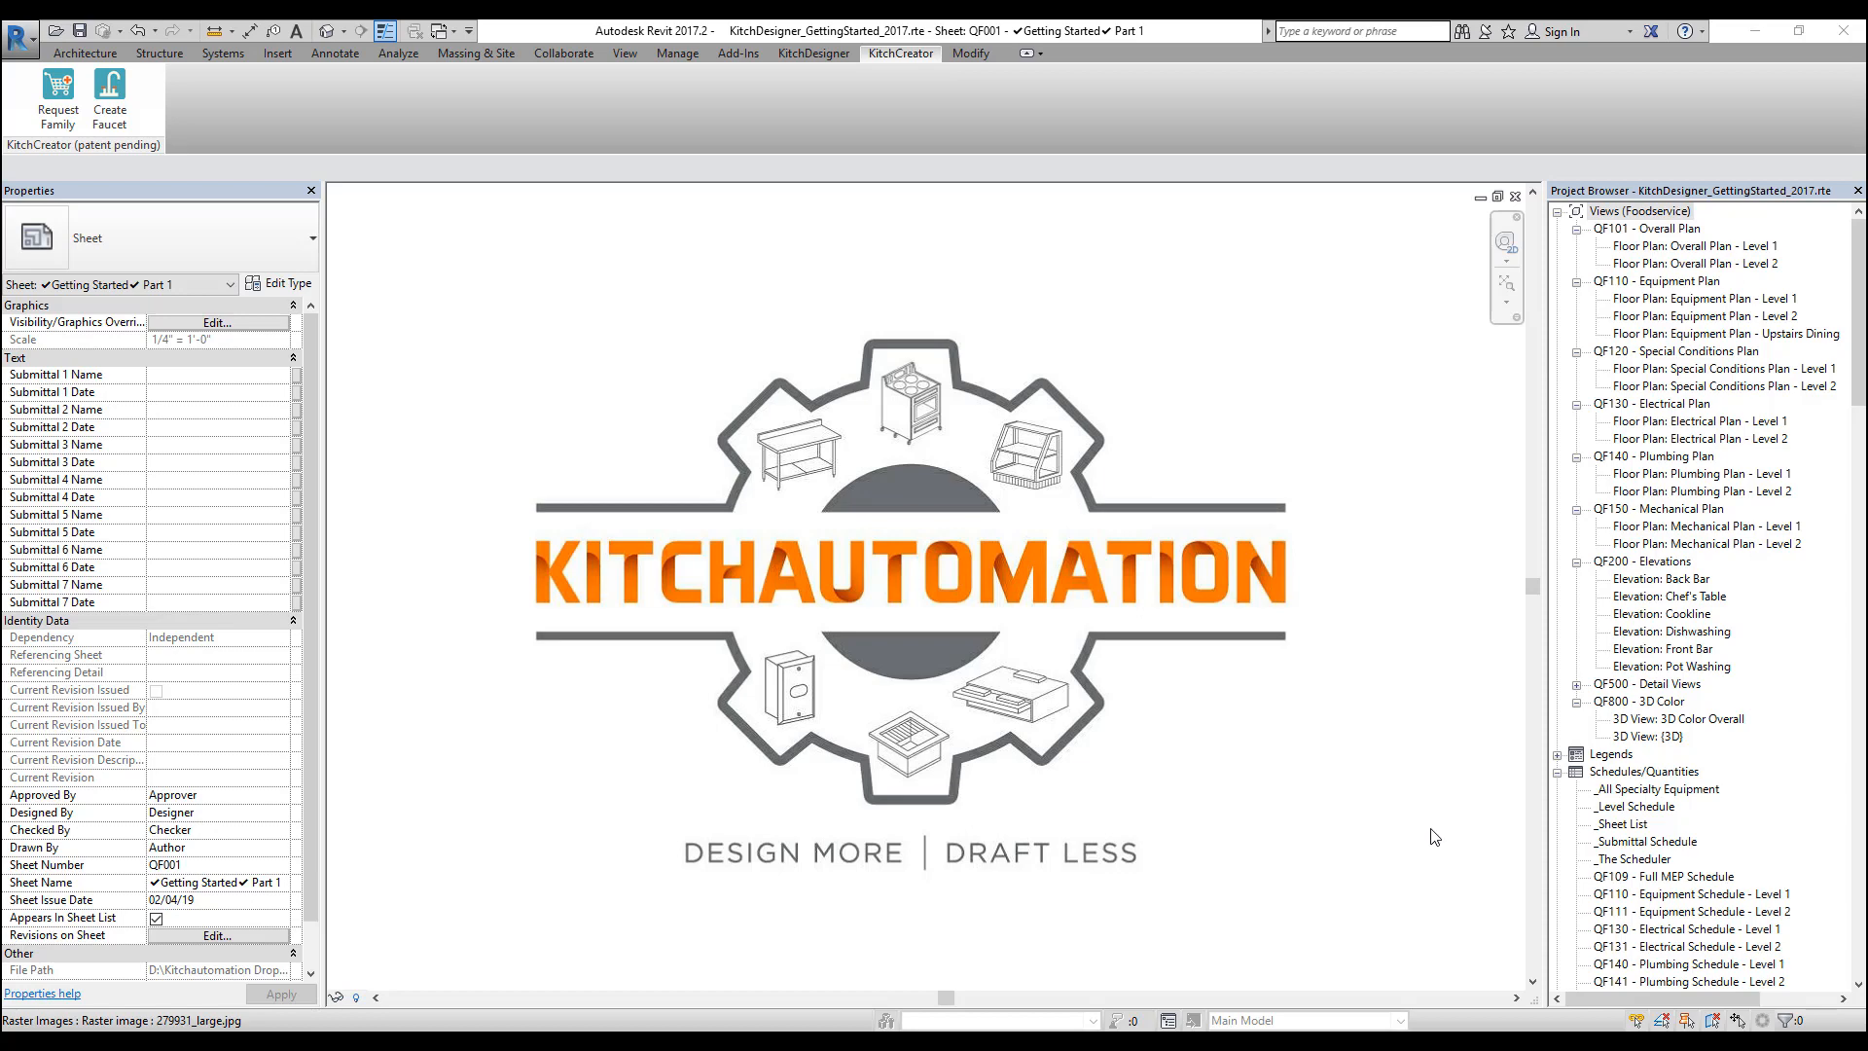
Open the Equipment Plan - Level 1 floor plan and start creating a faucet, with its 3D preview turned to an angled view.
double_click(1698, 299)
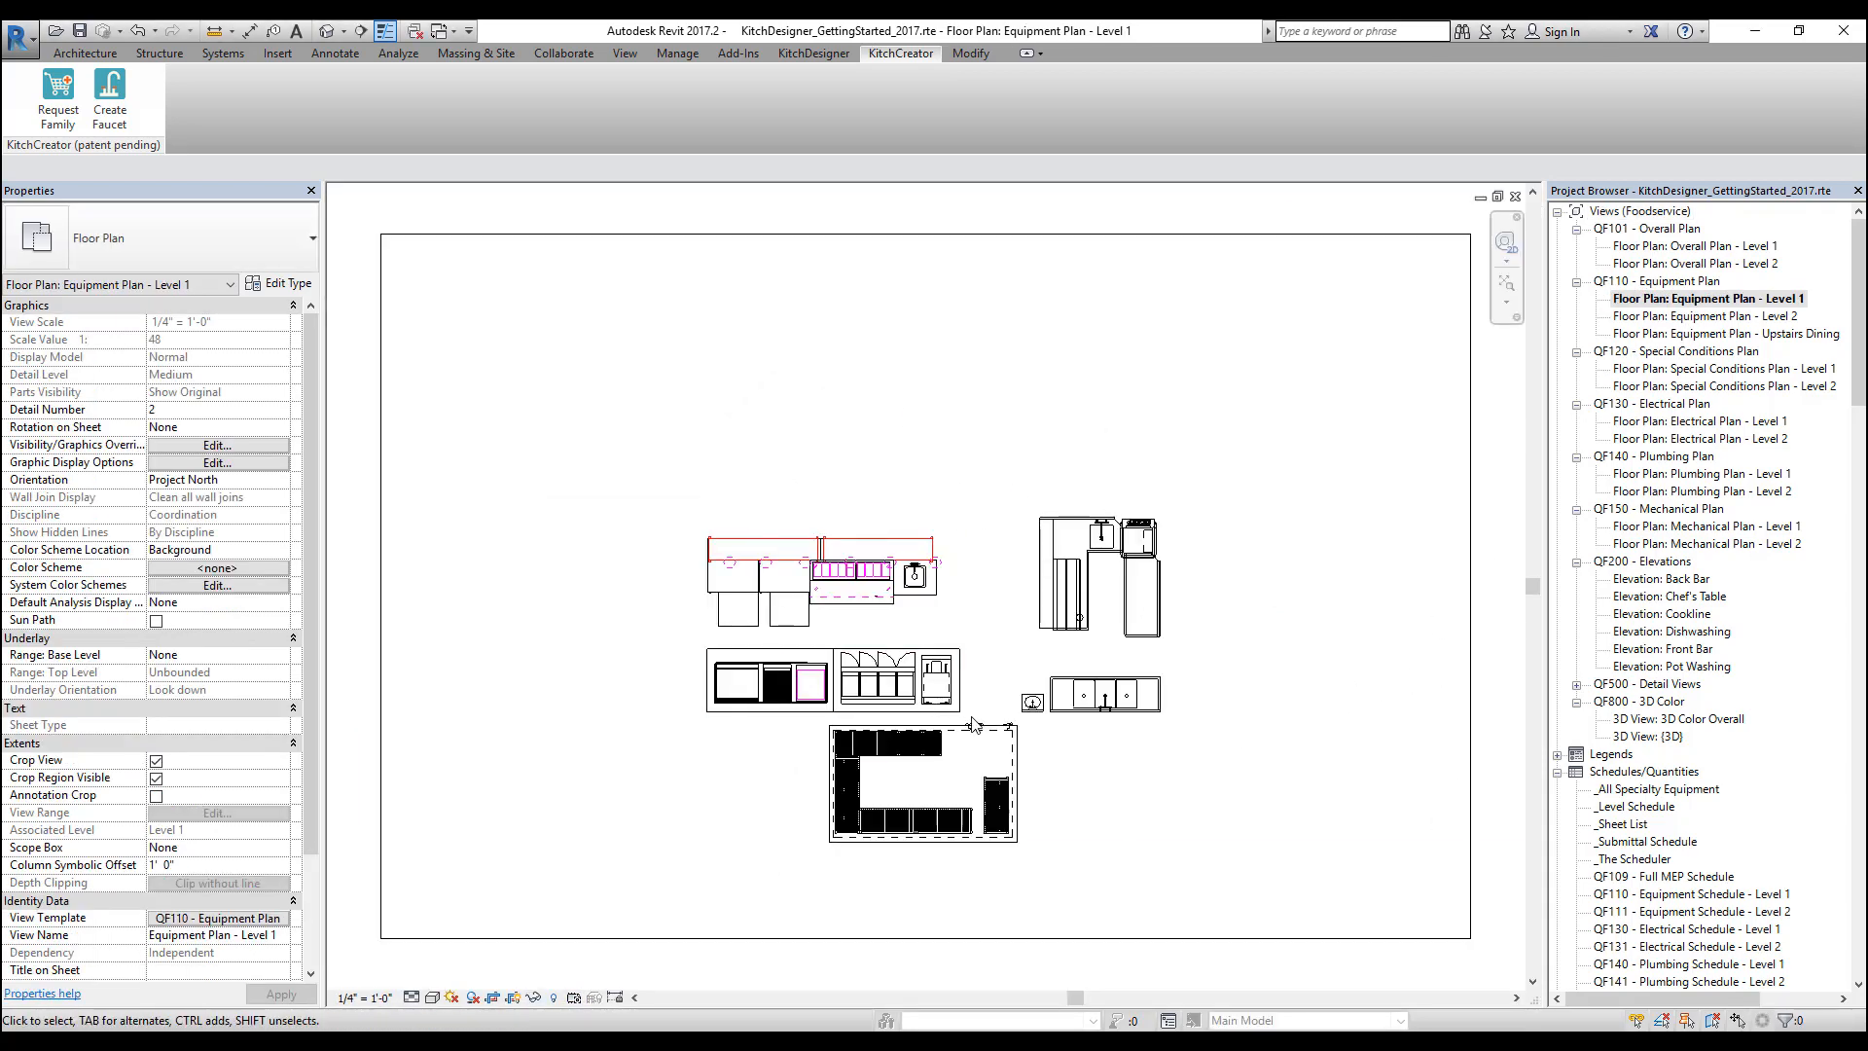
click(110, 107)
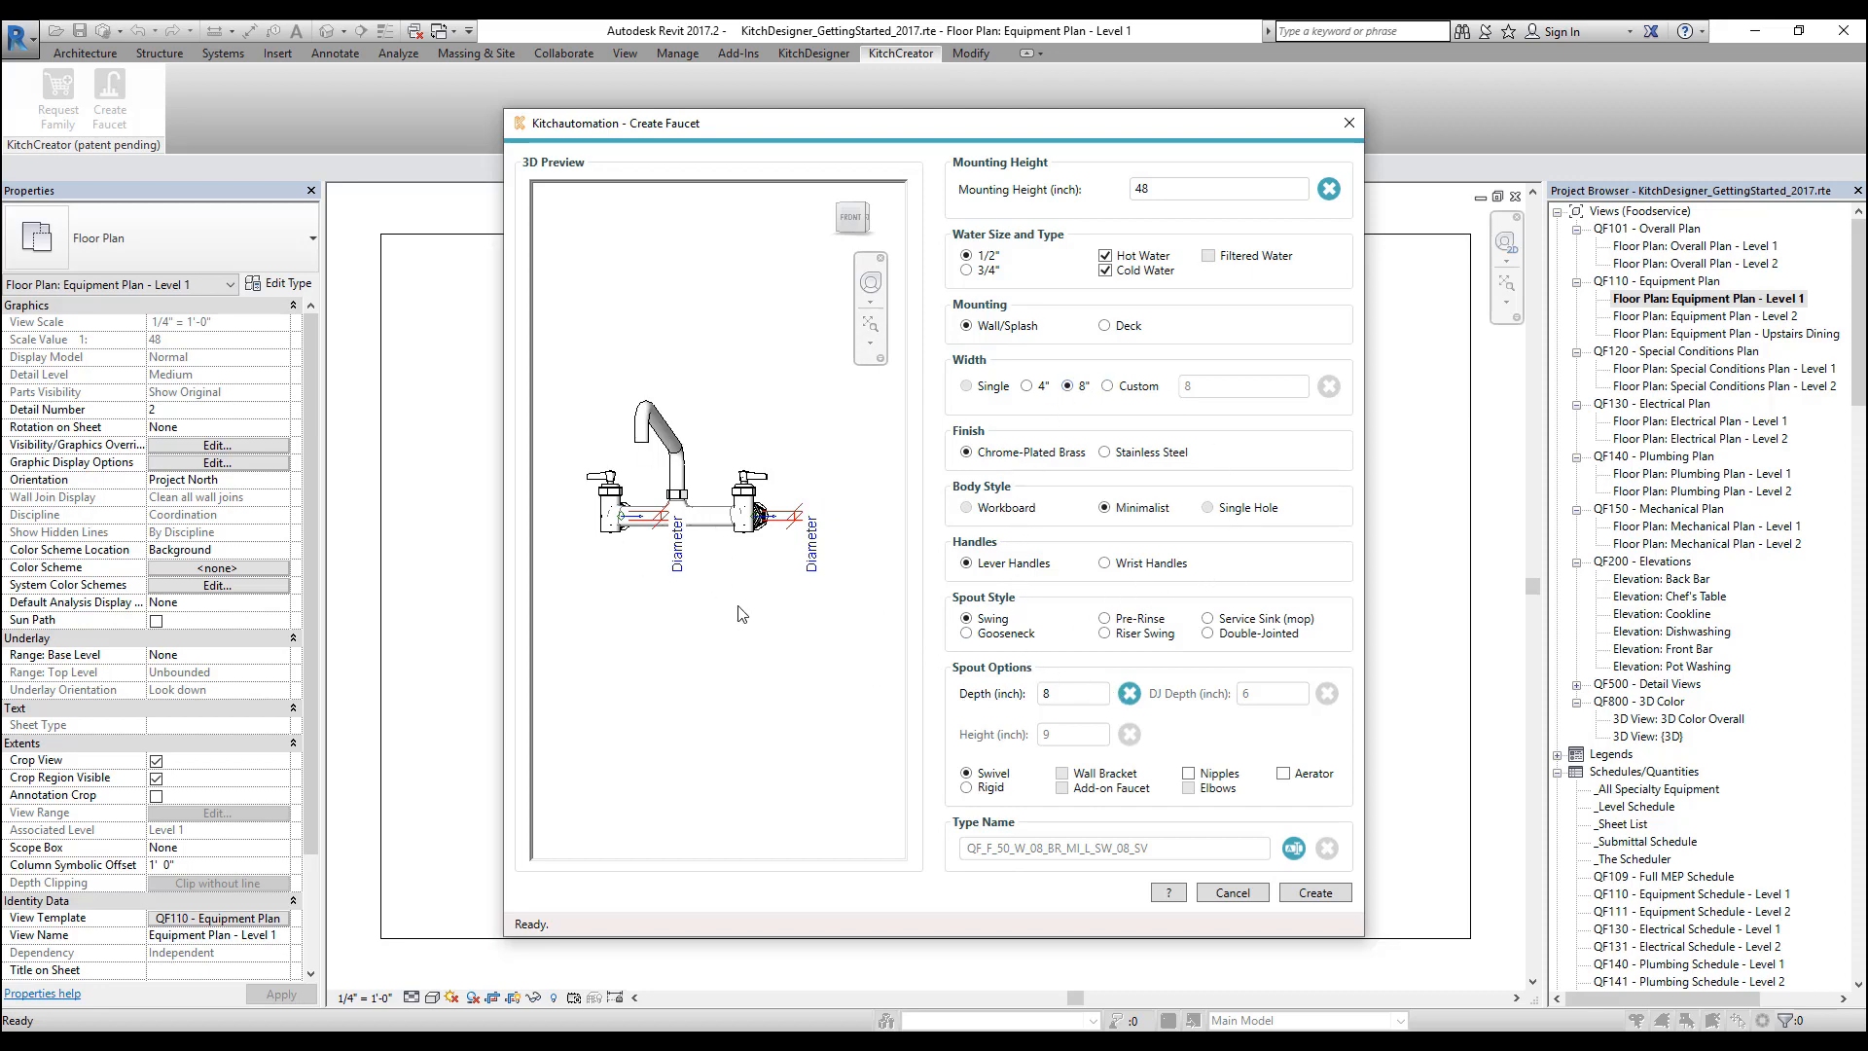
middle_drag(743, 591, 816, 641)
scroll(781, 641, down, 4)
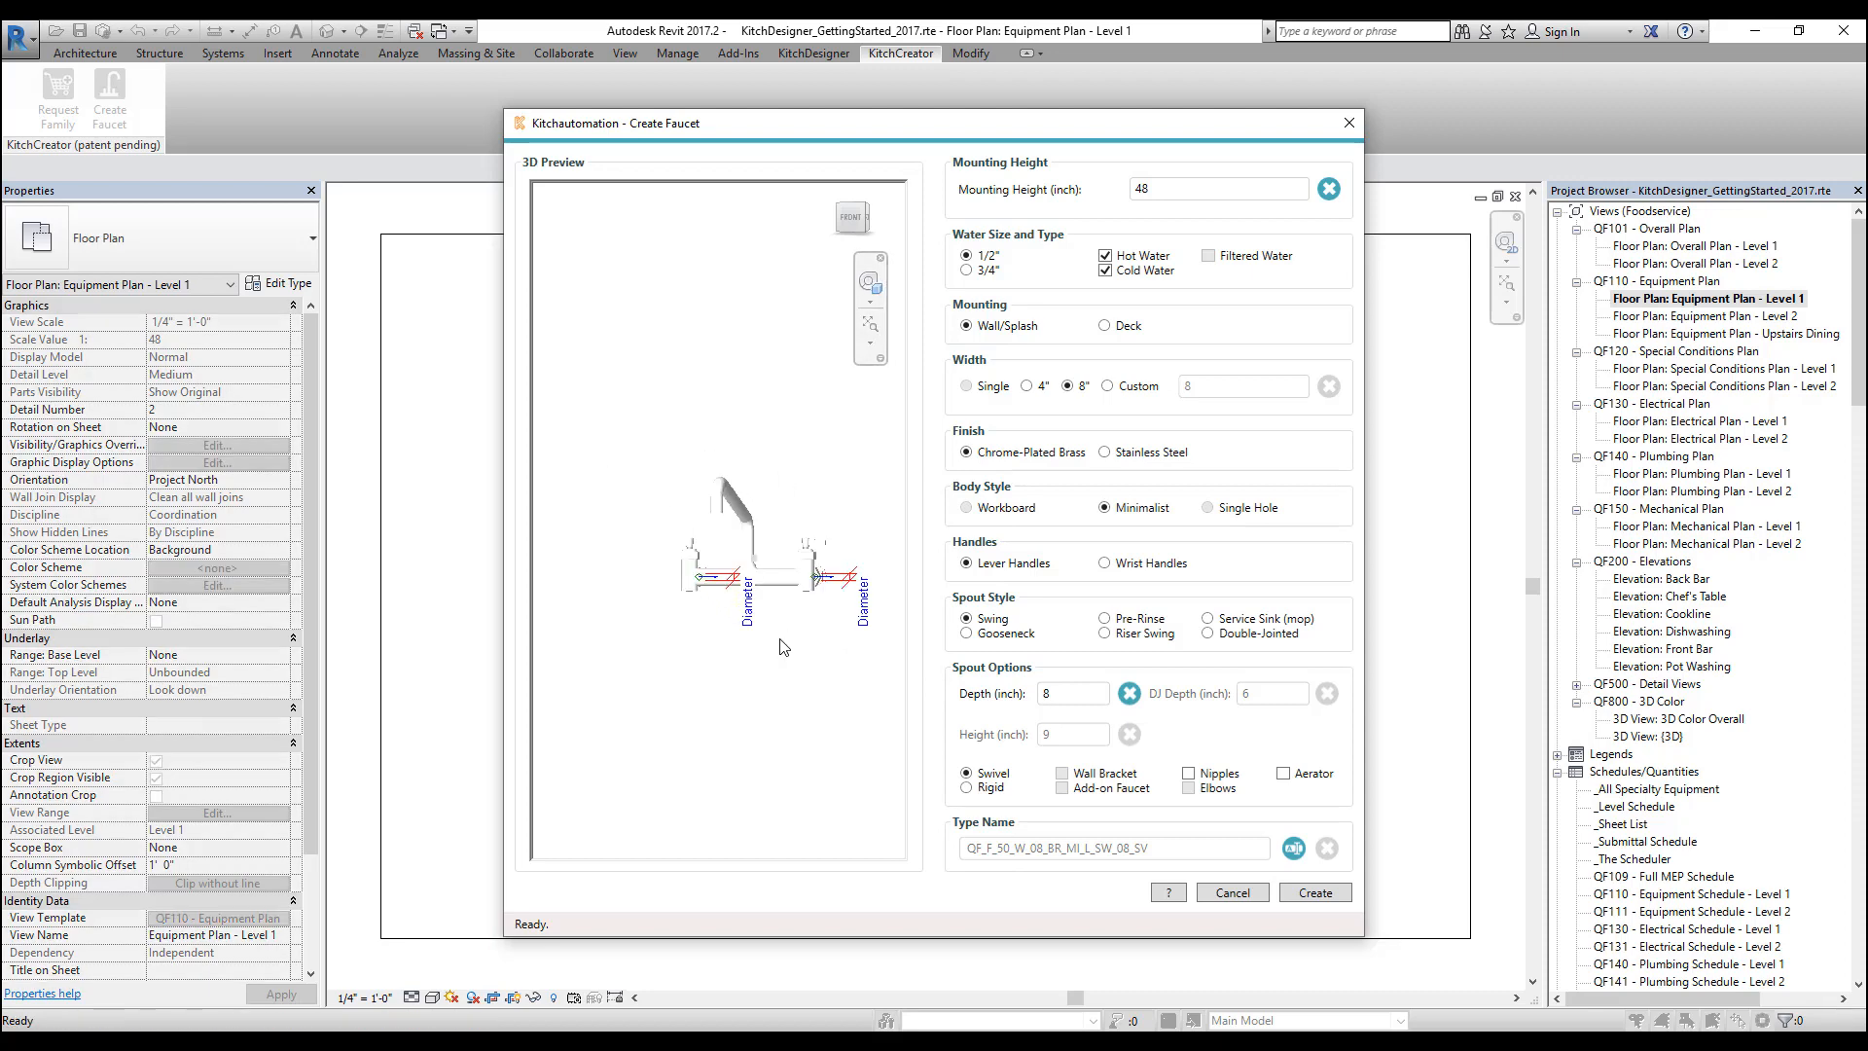
scroll(782, 648, up, 4)
mouse_move(818, 660)
shift+middle_down()
mouse_move(805, 688)
mouse_move(743, 707)
mouse_move(856, 730)
mouse_move(722, 704)
mouse_move(835, 679)
mouse_move(813, 671)
shift+middle_up()
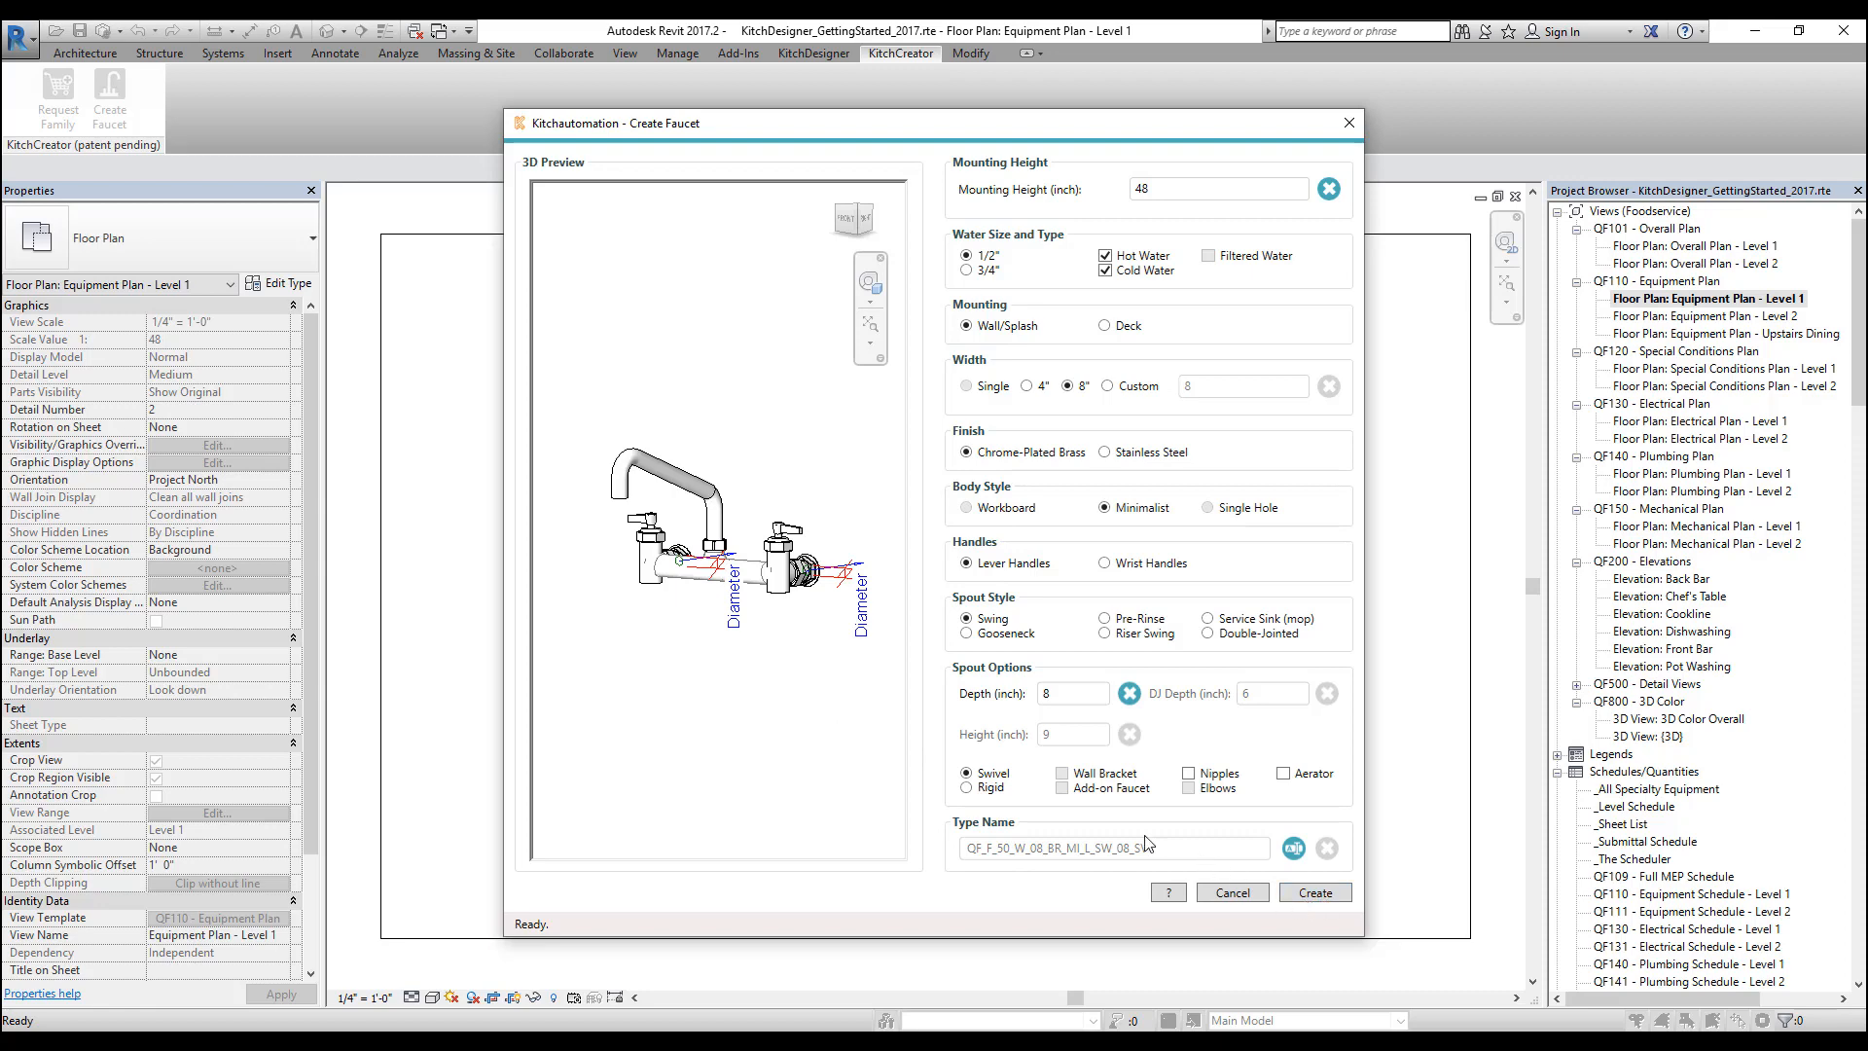
Set the faucet's mounting height to 33 inches, with deck mounting, hot and cold water, 8" width and a stainless steel finish.
drag(1185, 189, 1119, 190)
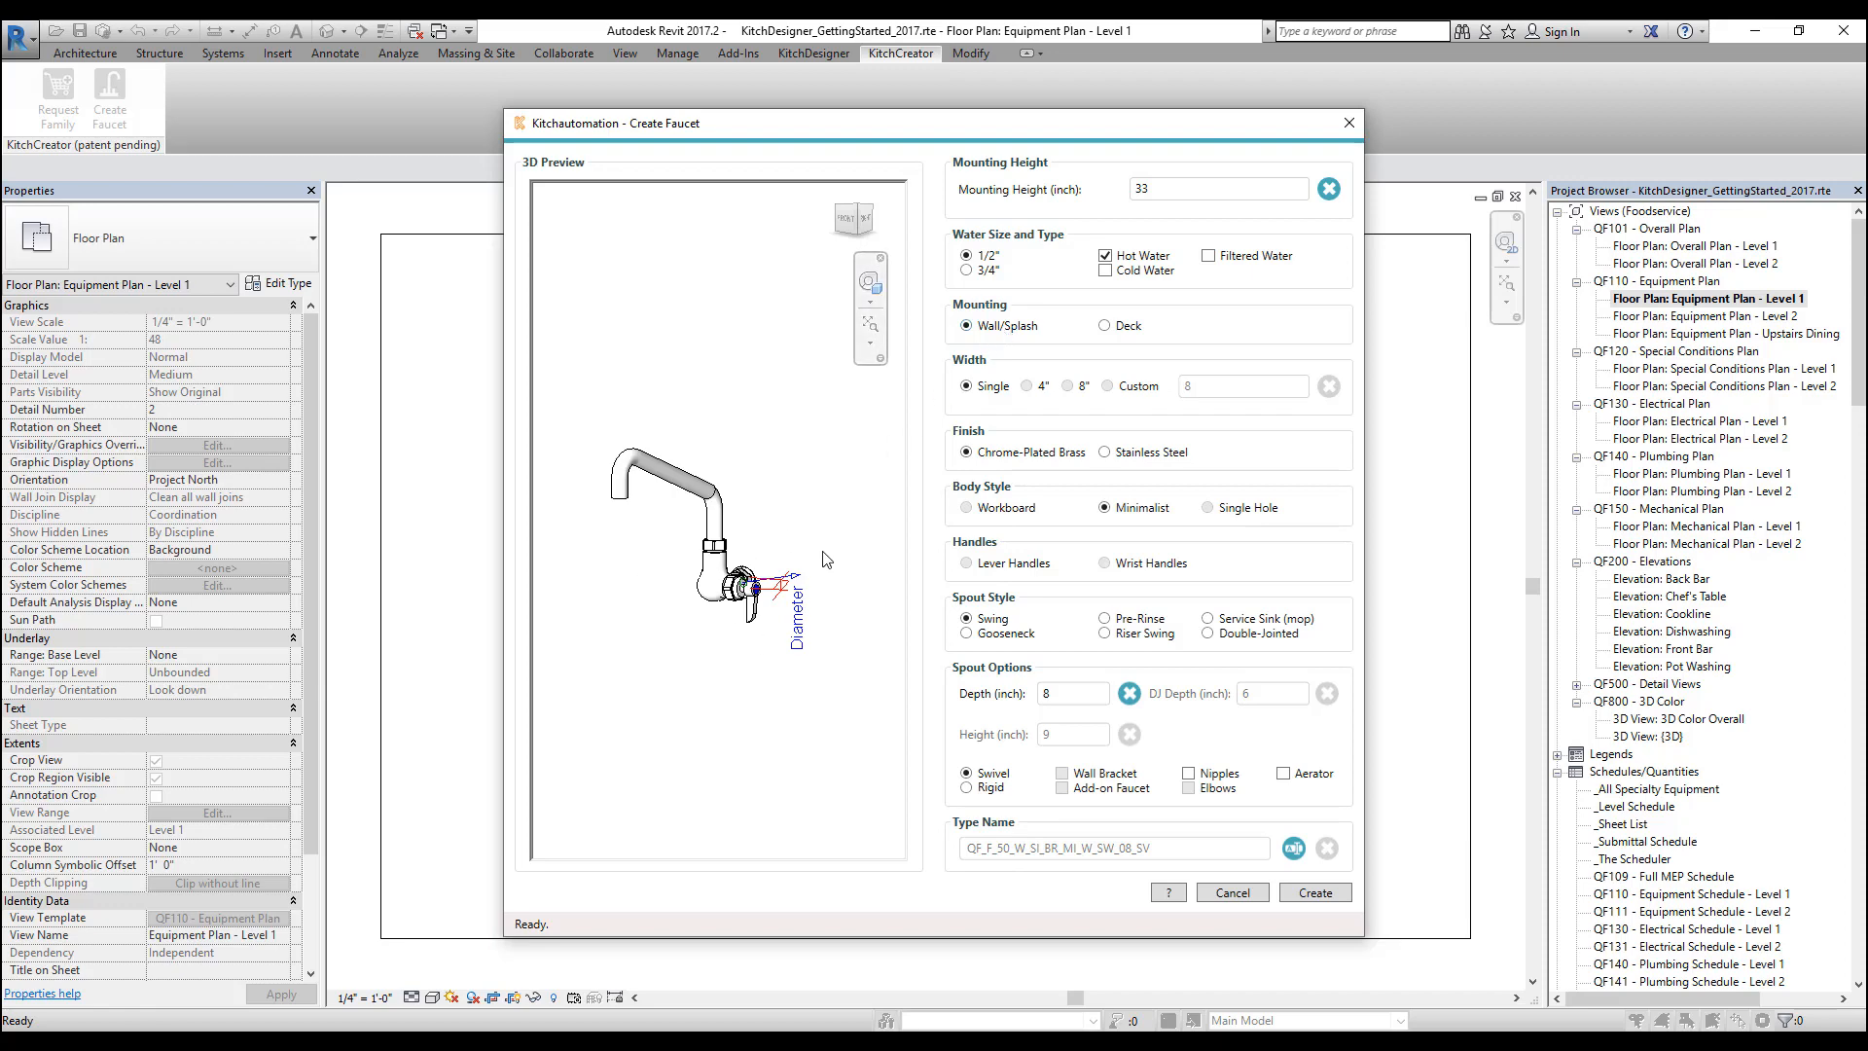
click(1105, 325)
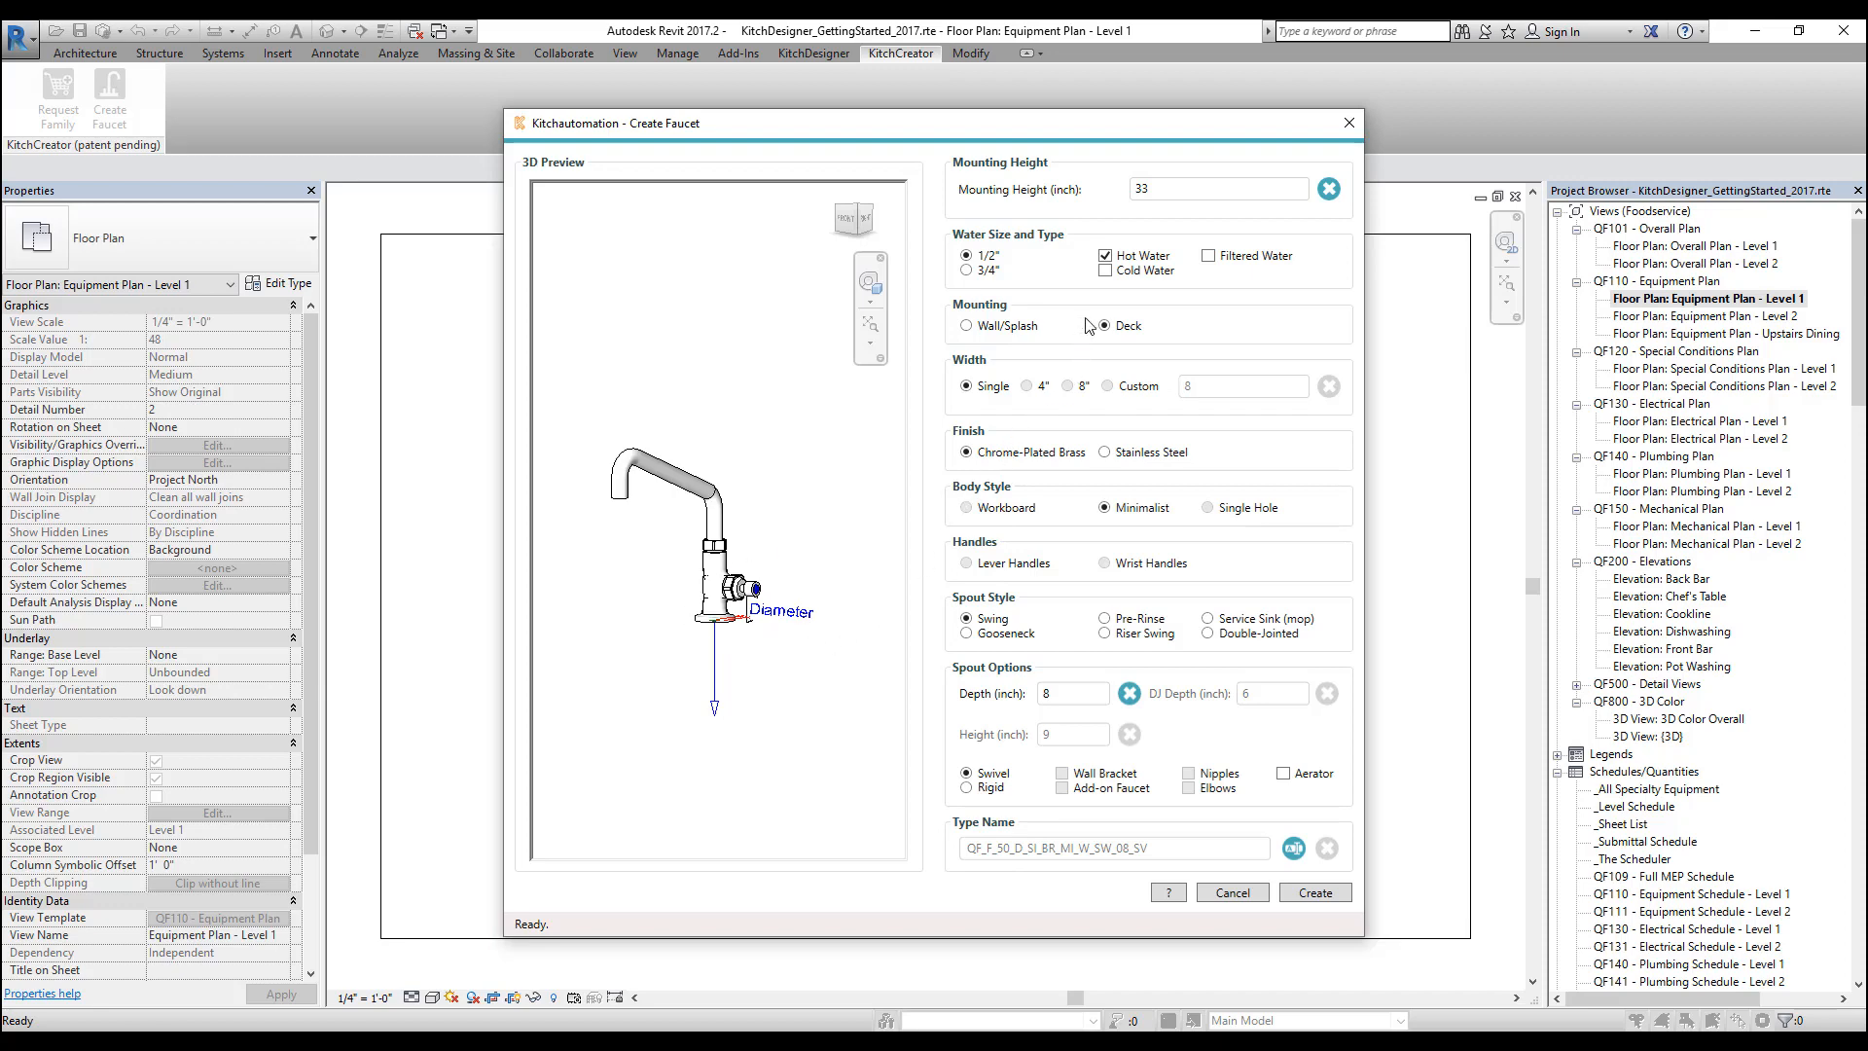
click(1106, 273)
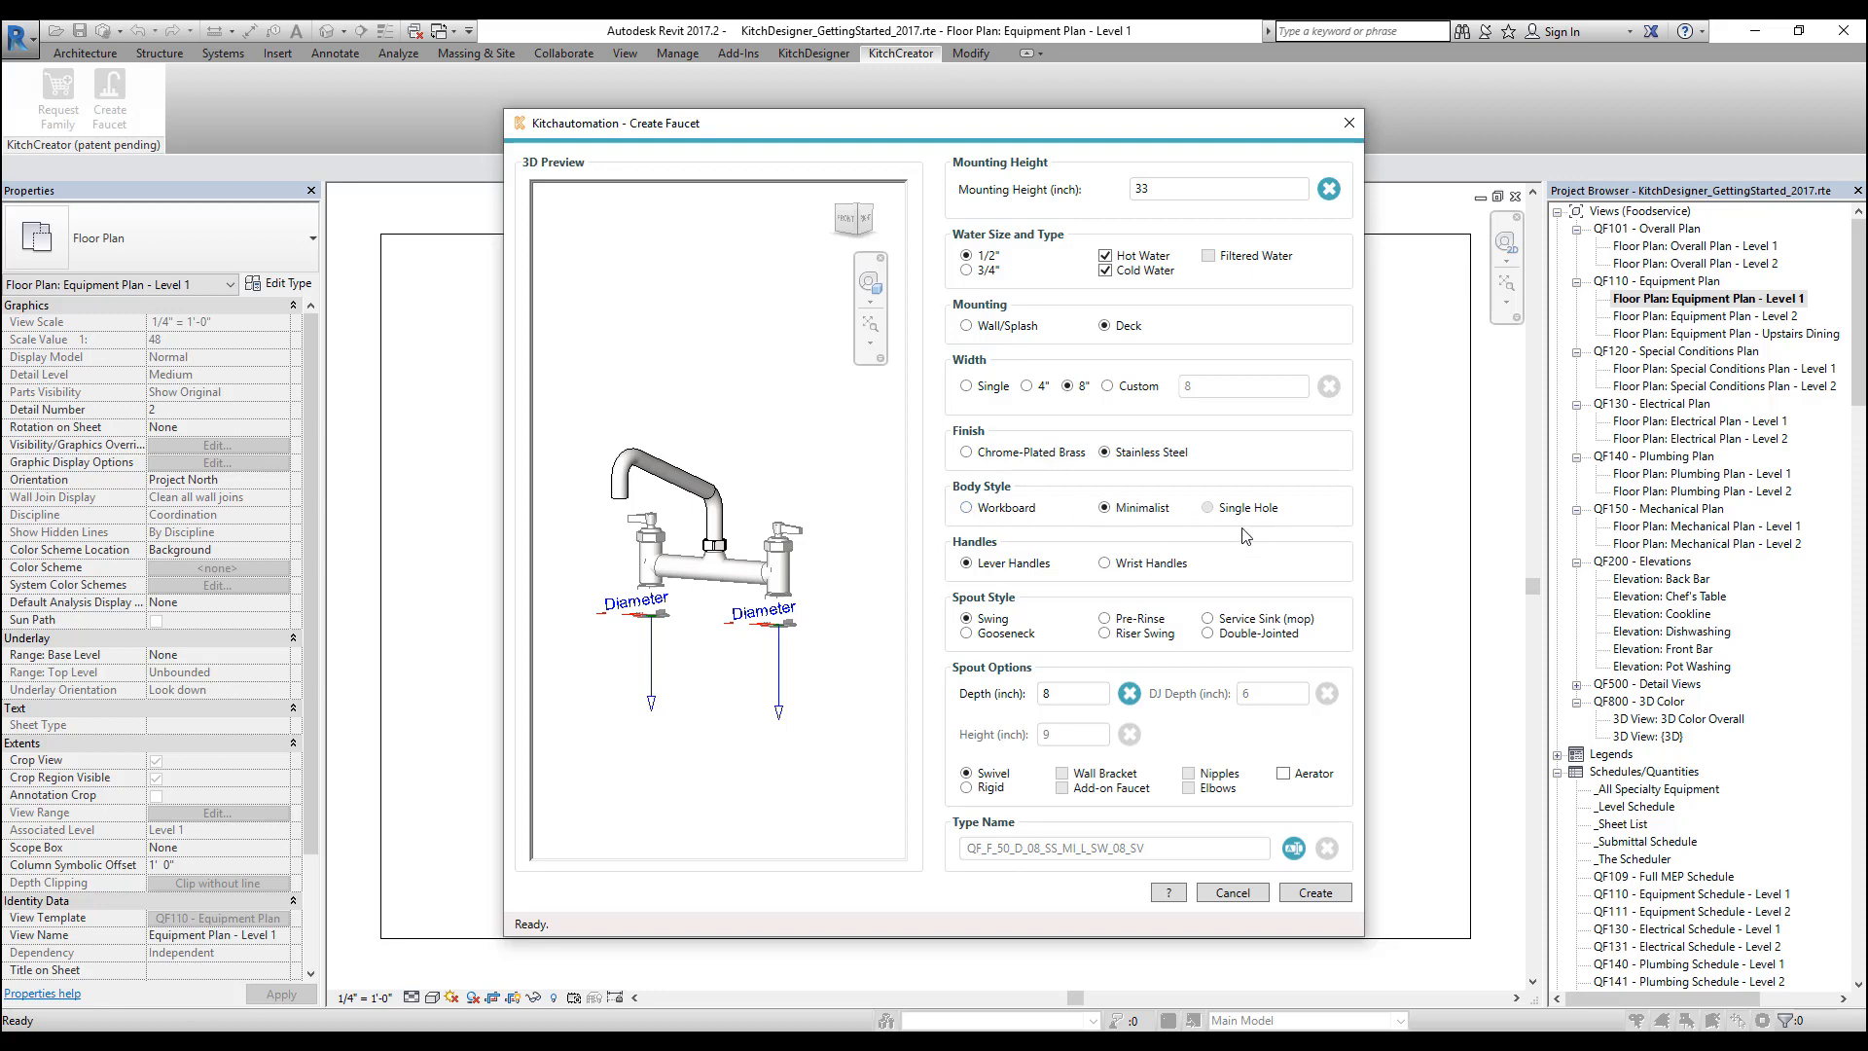
Give the faucet a Workboard body with 4" width, compare lever and wrist handles, and settle on wrist handles.
click(966, 507)
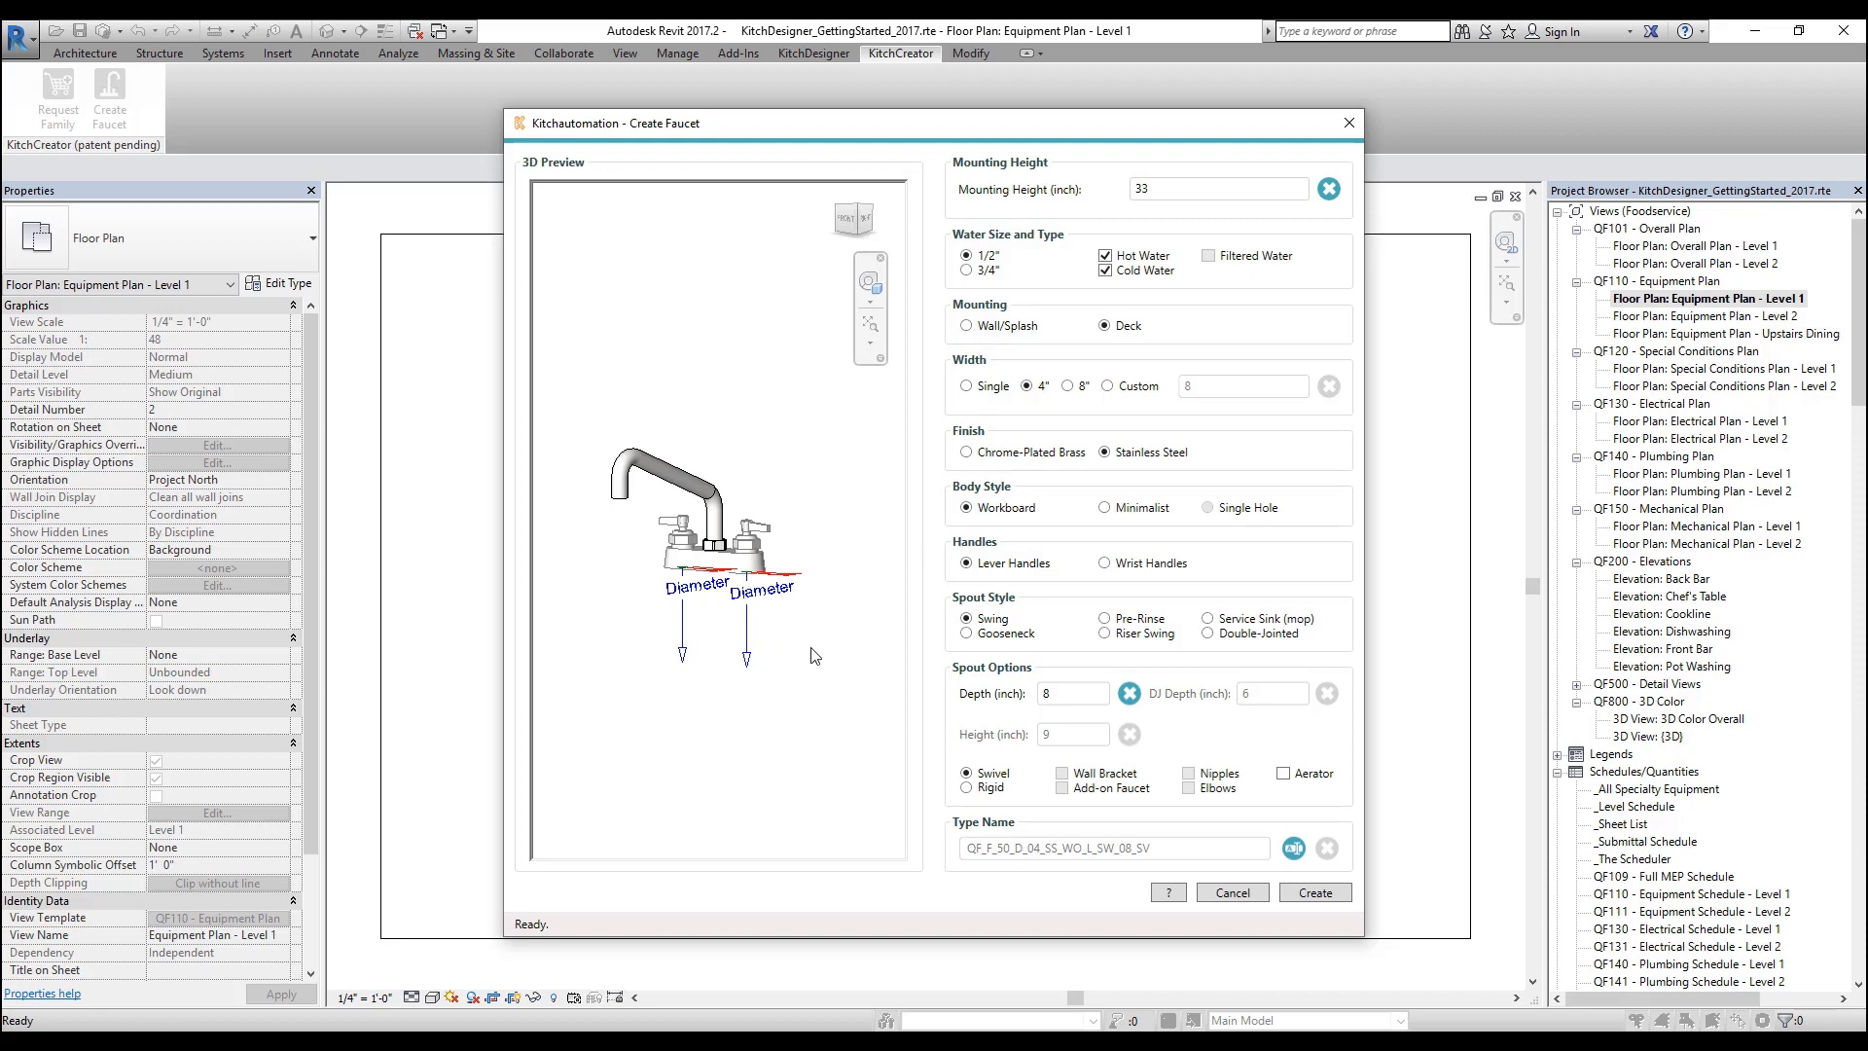
click(1107, 565)
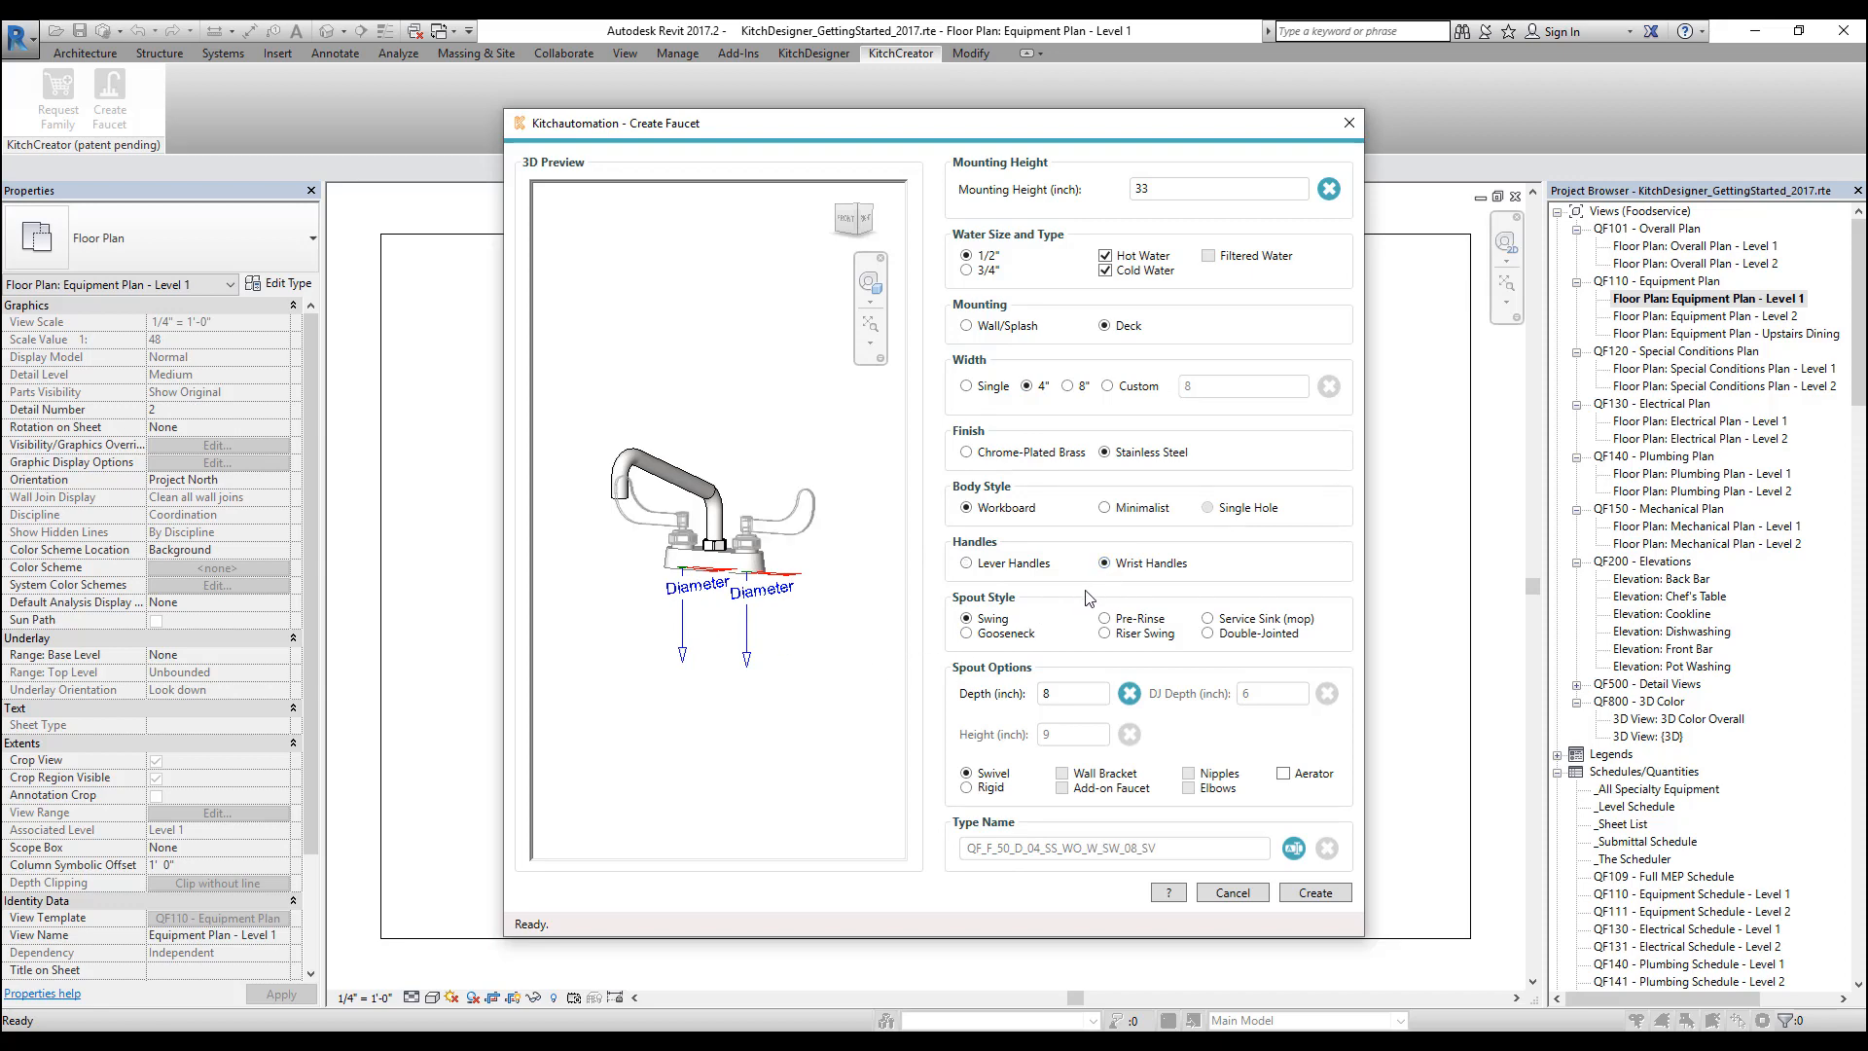
click(968, 564)
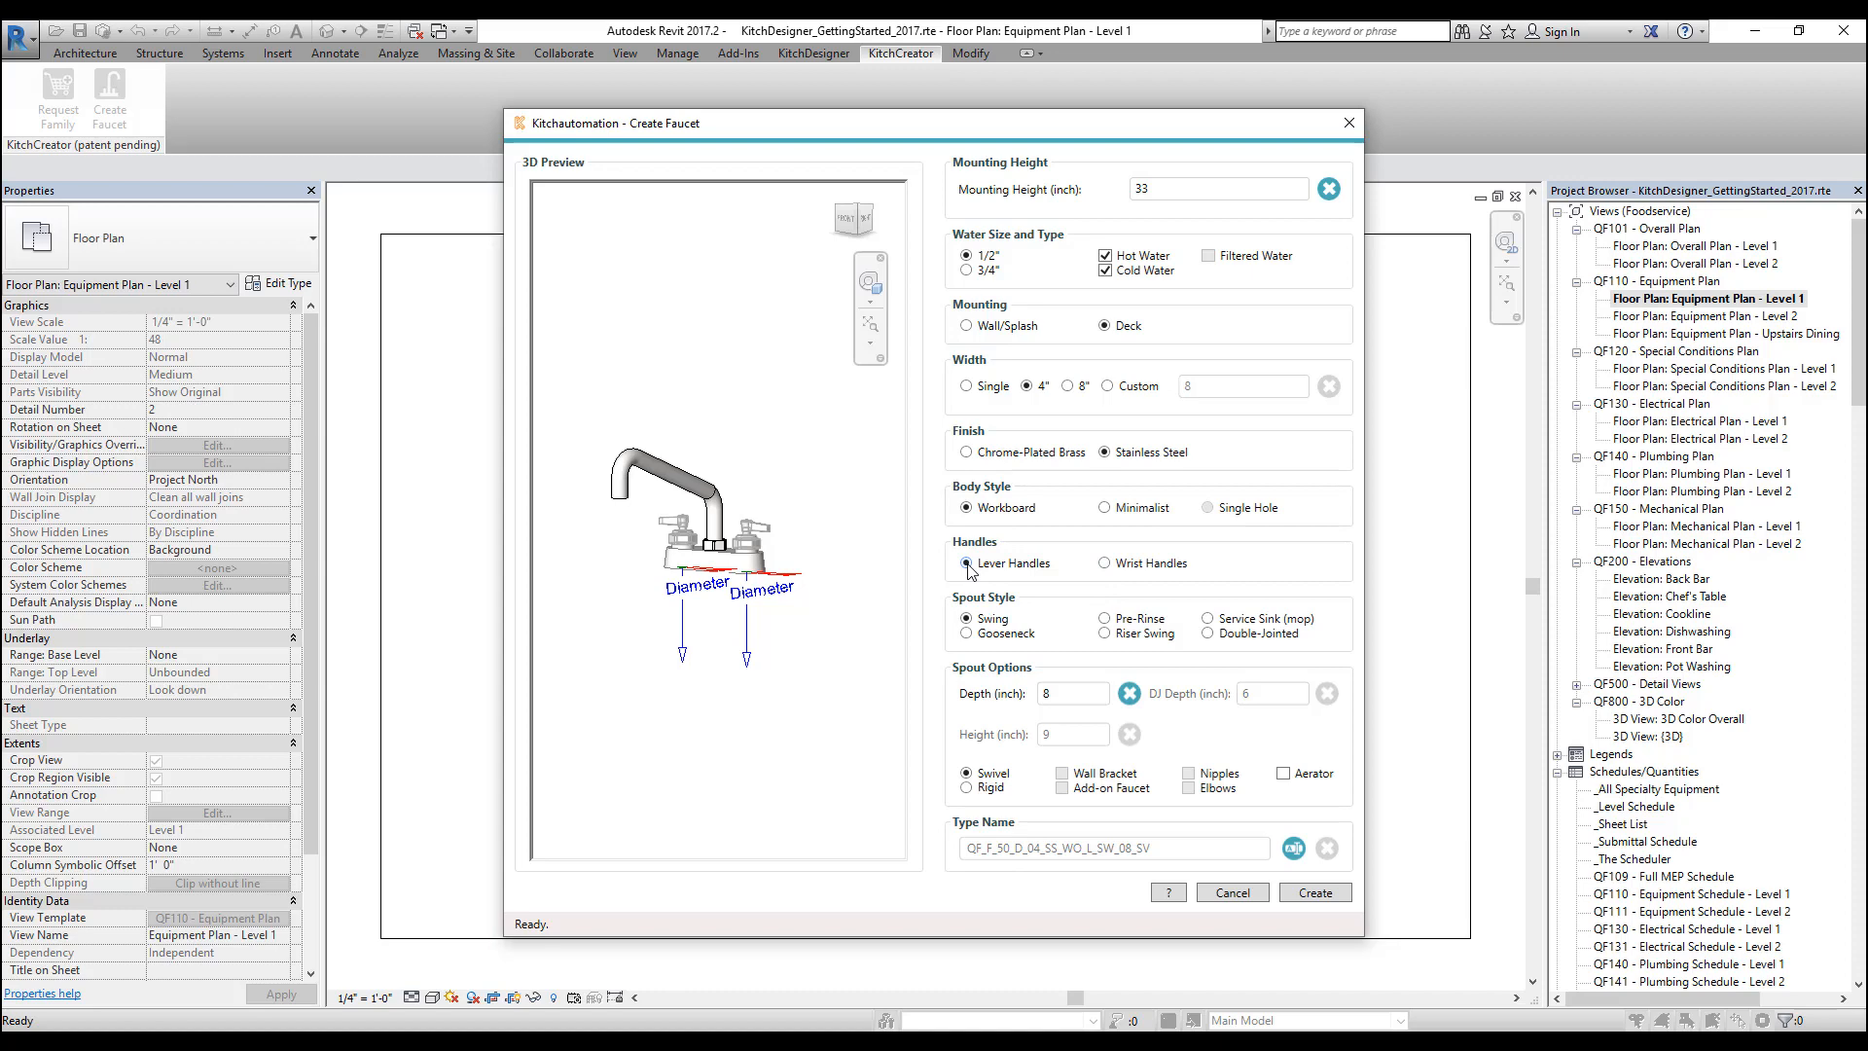
click(1105, 564)
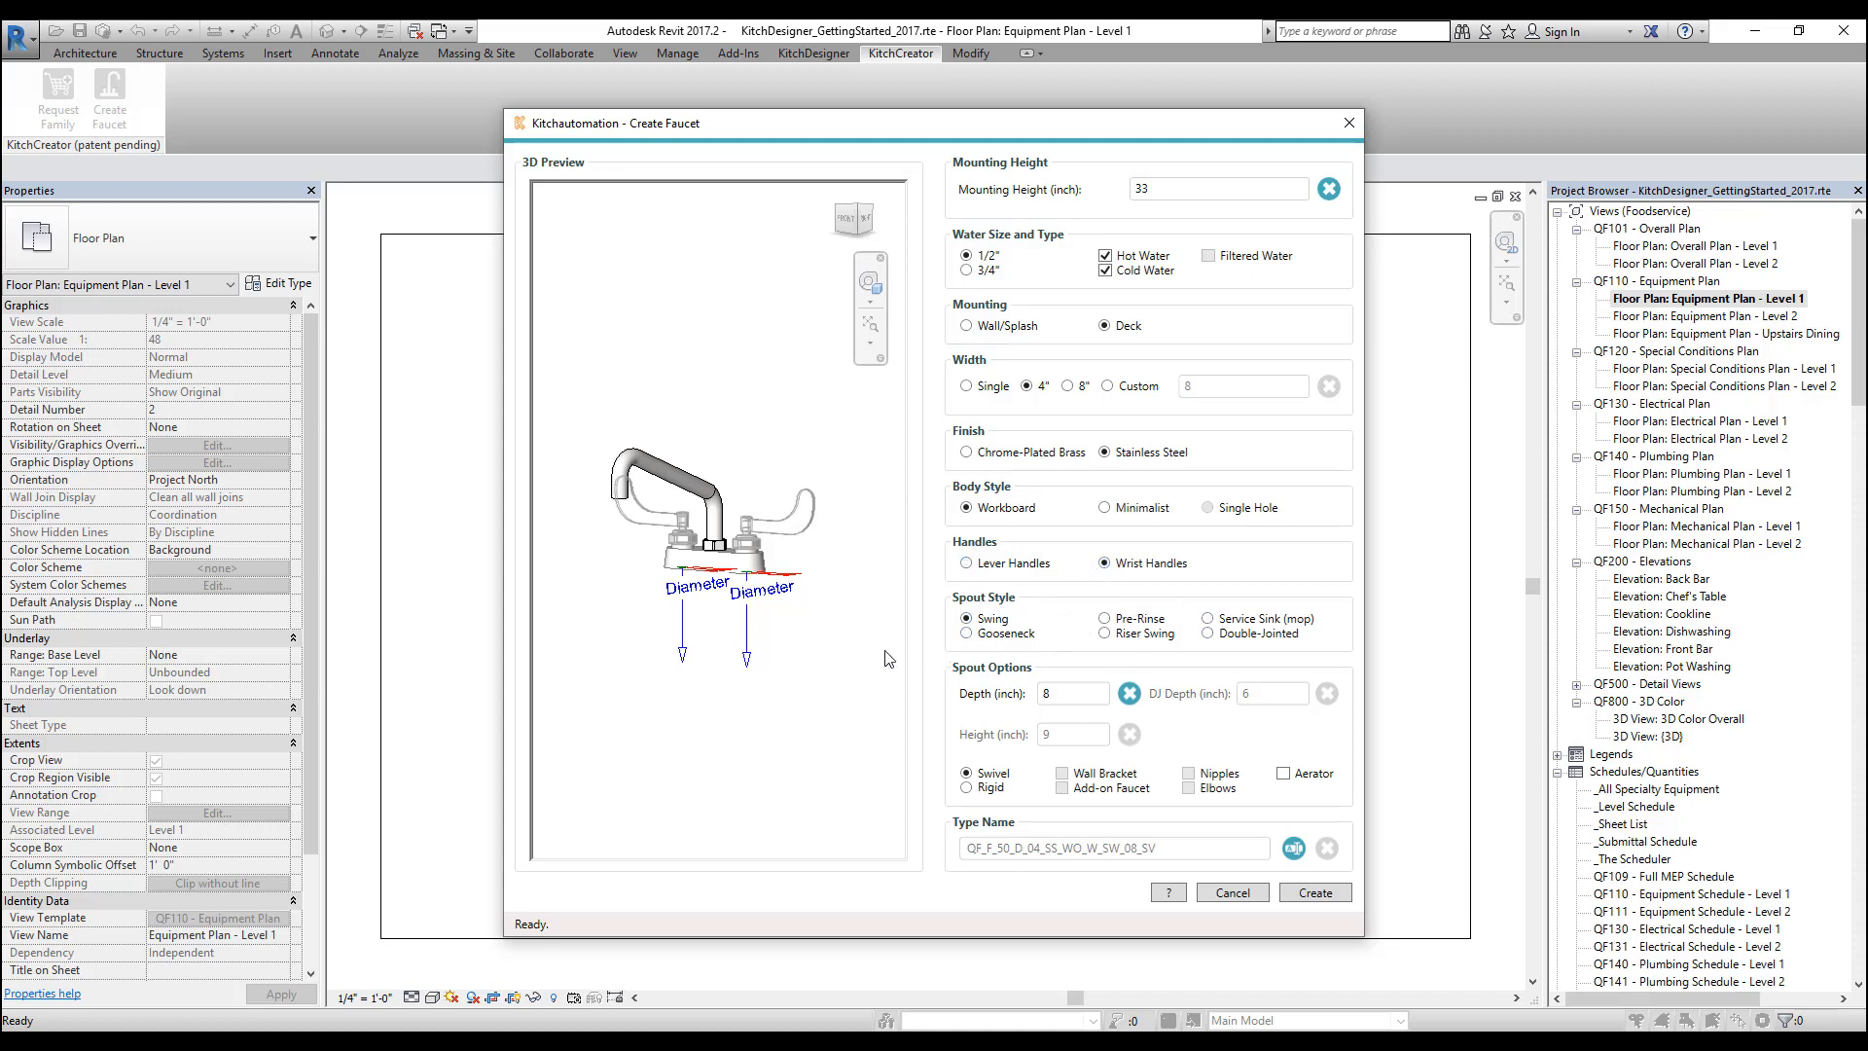
Try the Pre-Rinse, Service Sink (mop), Double-Jointed and Riser Swing spout styles on the faucet.
click(1105, 619)
scroll(756, 593, down, 1)
middle_drag(734, 561, 779, 692)
scroll(778, 692, down, 1)
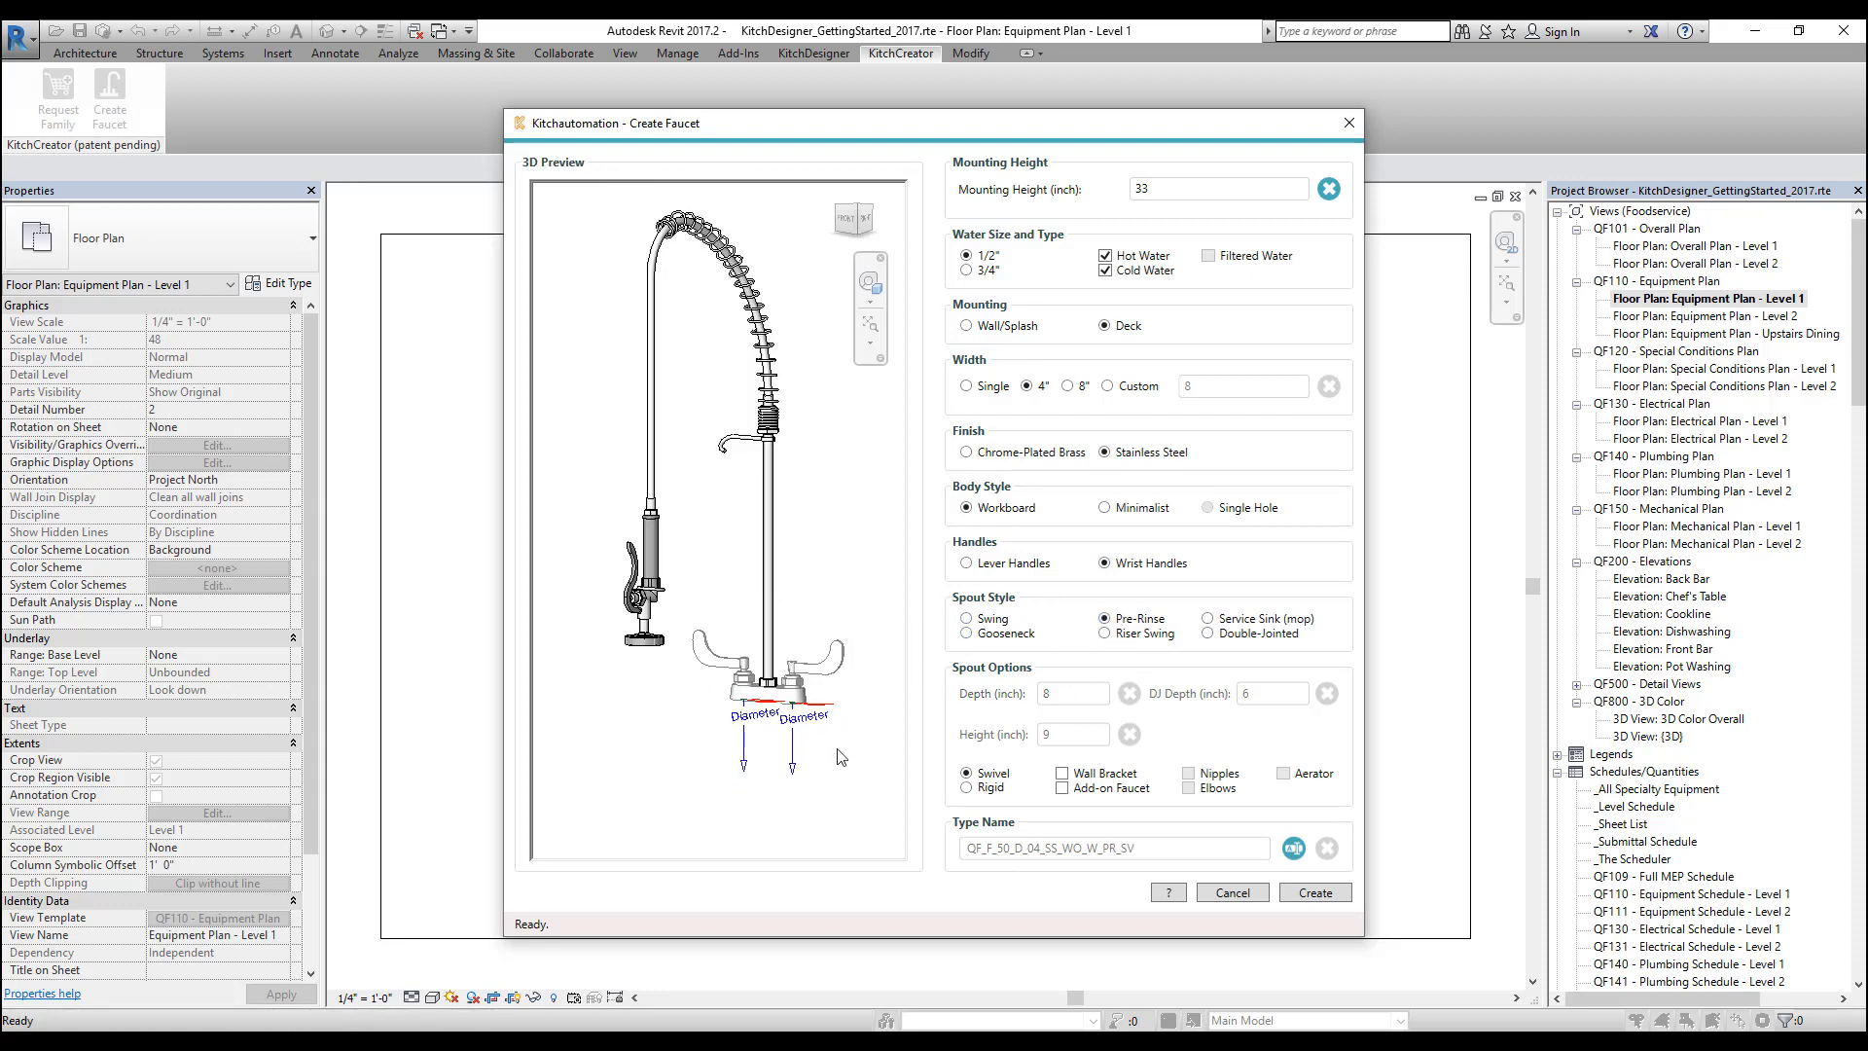
click(1227, 623)
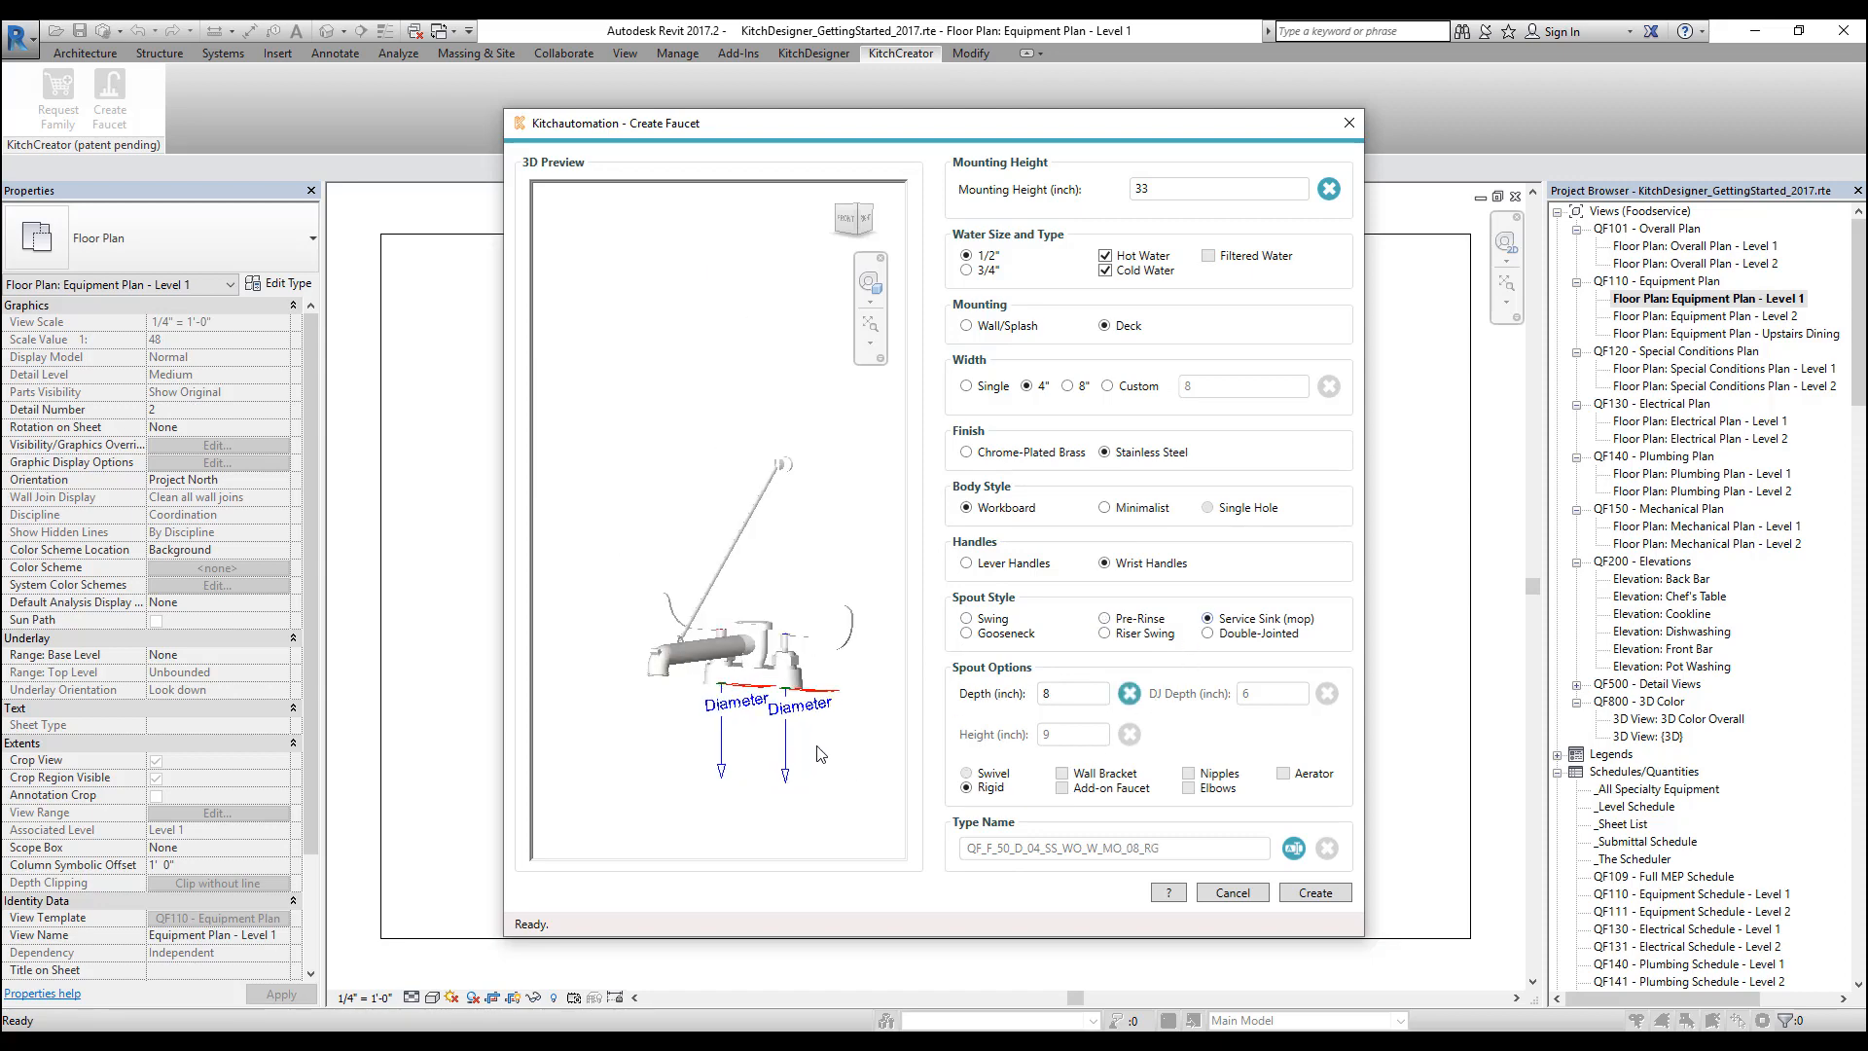
click(1209, 633)
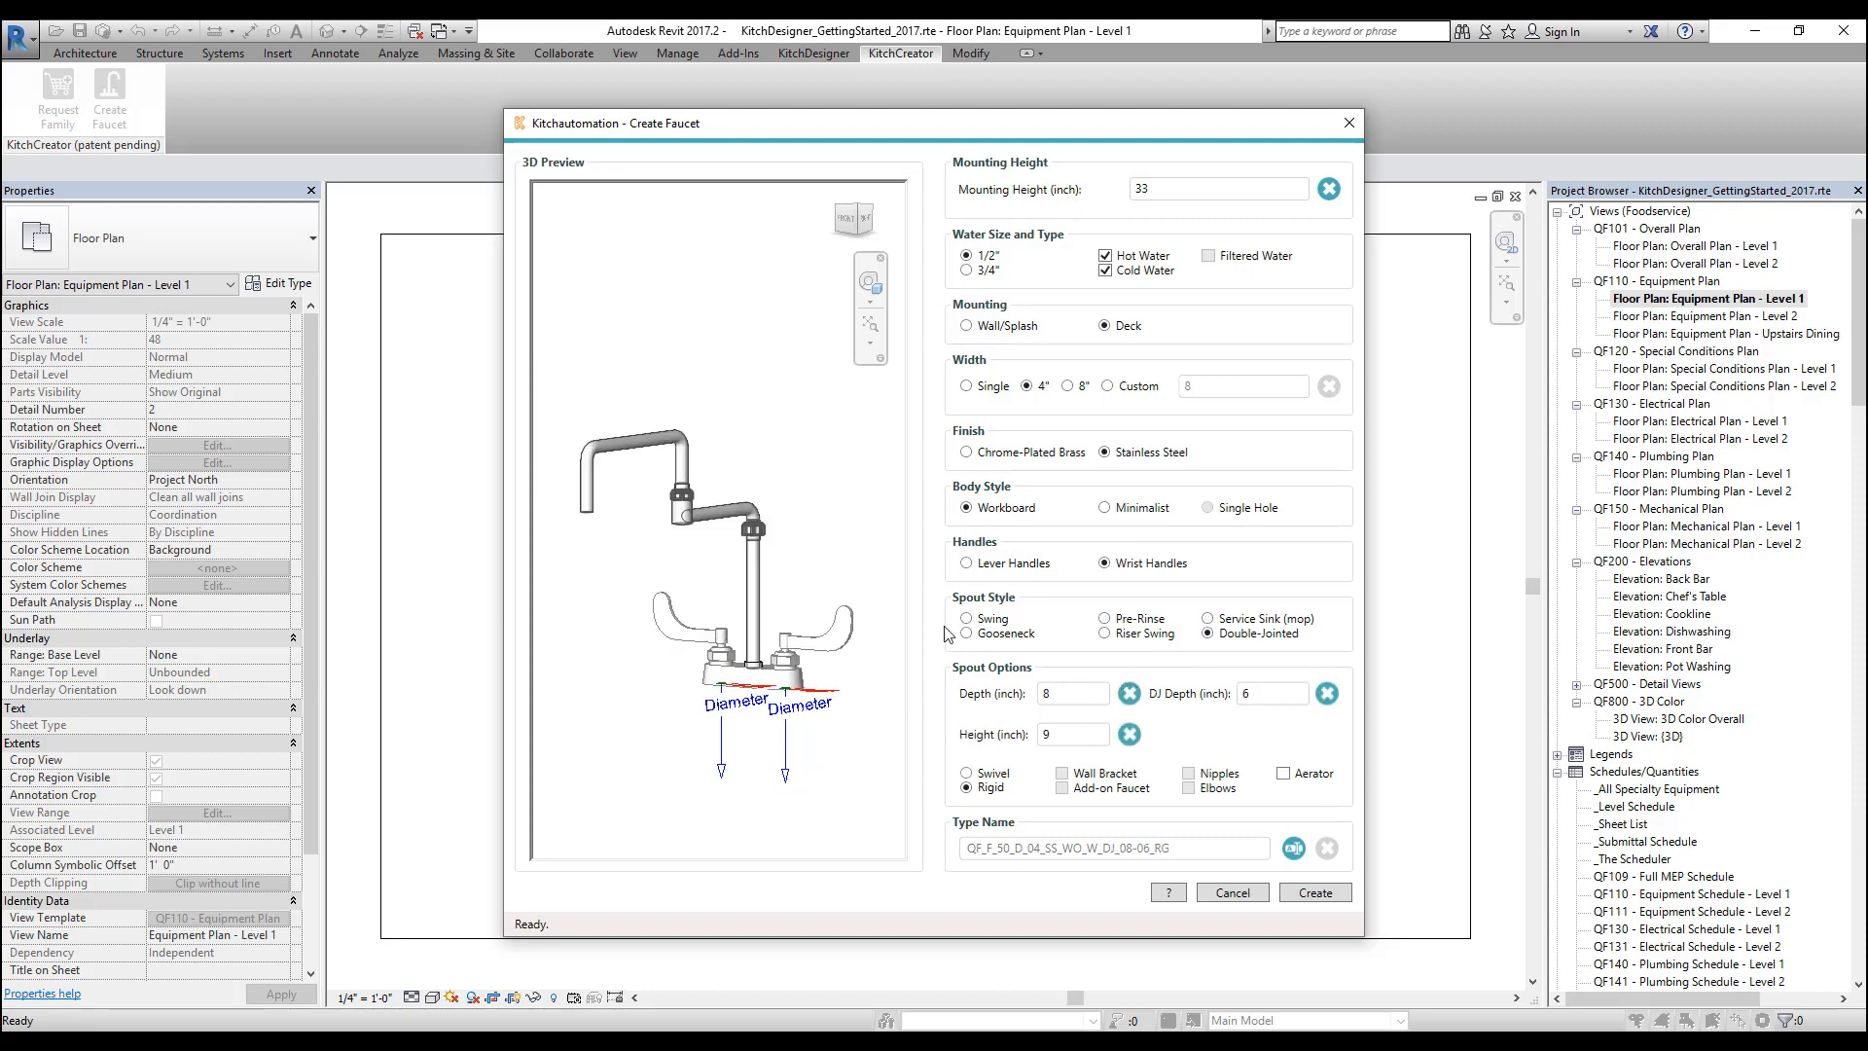
click(1114, 637)
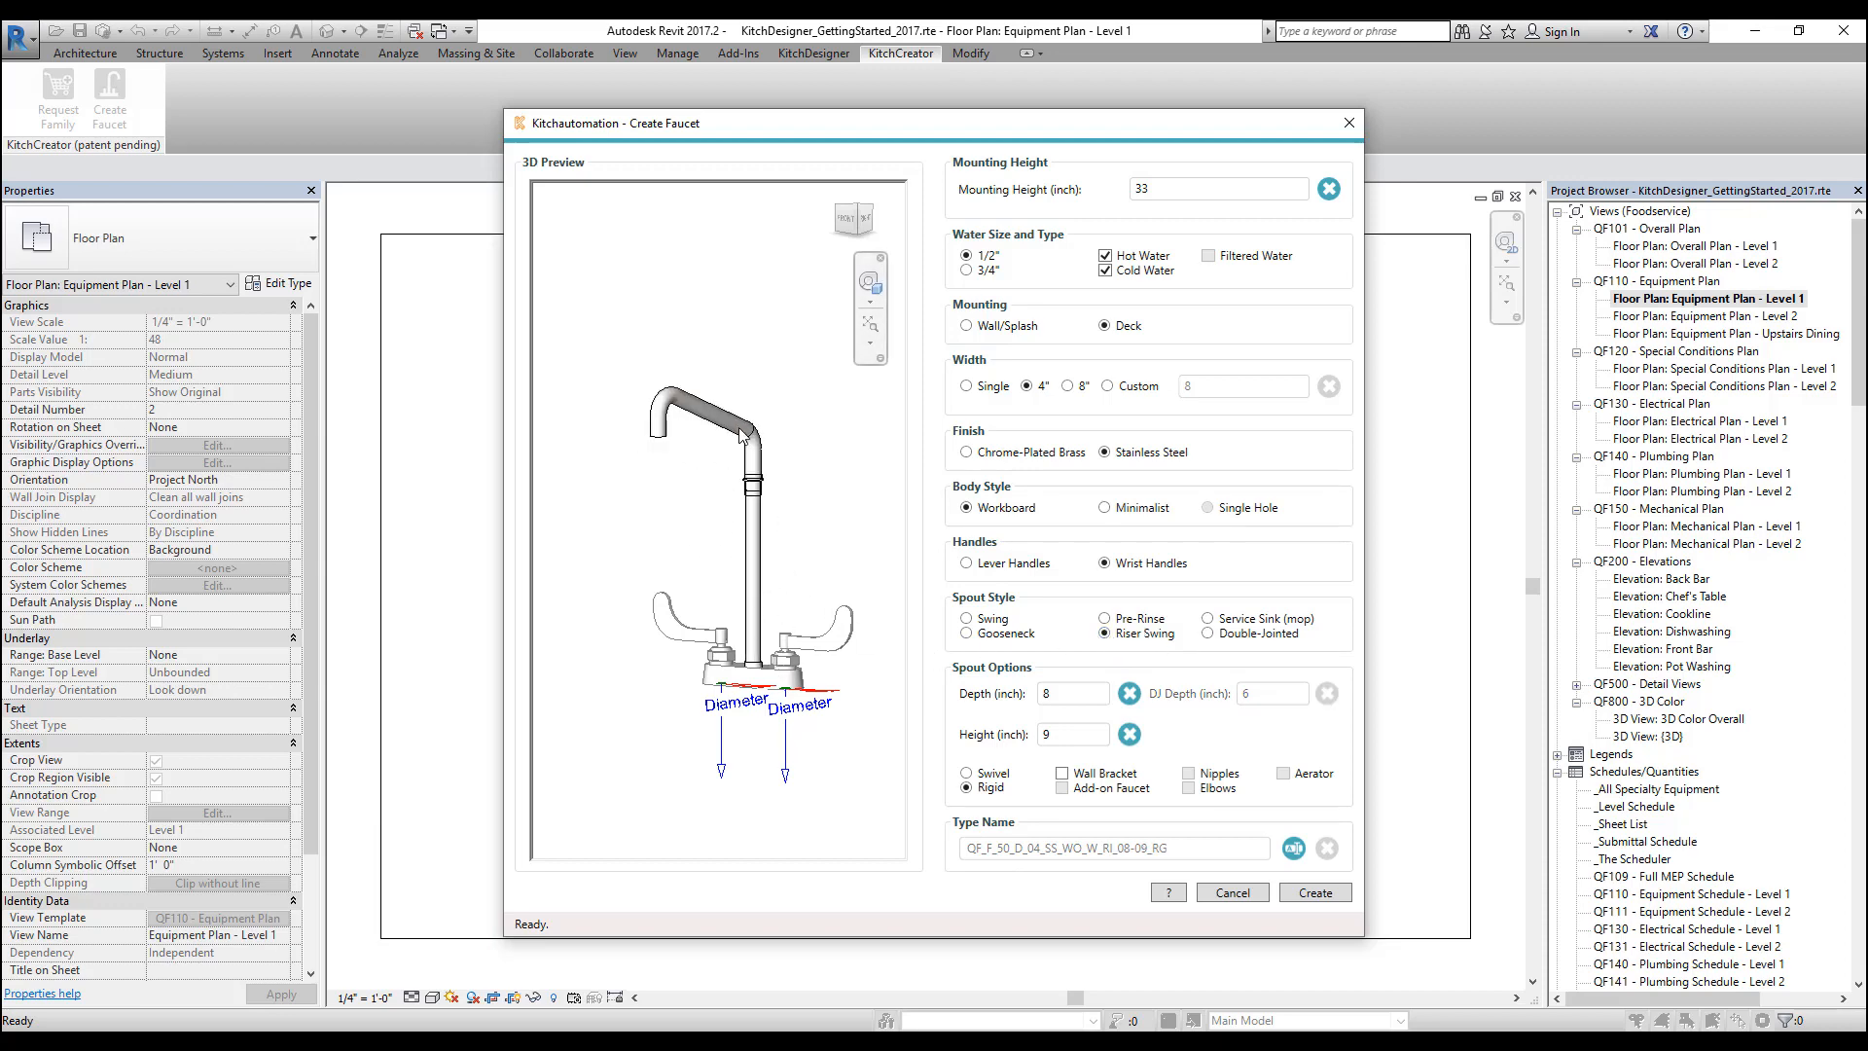
Set the spout style to Gooseneck with a spout height of 15 inches.
click(967, 633)
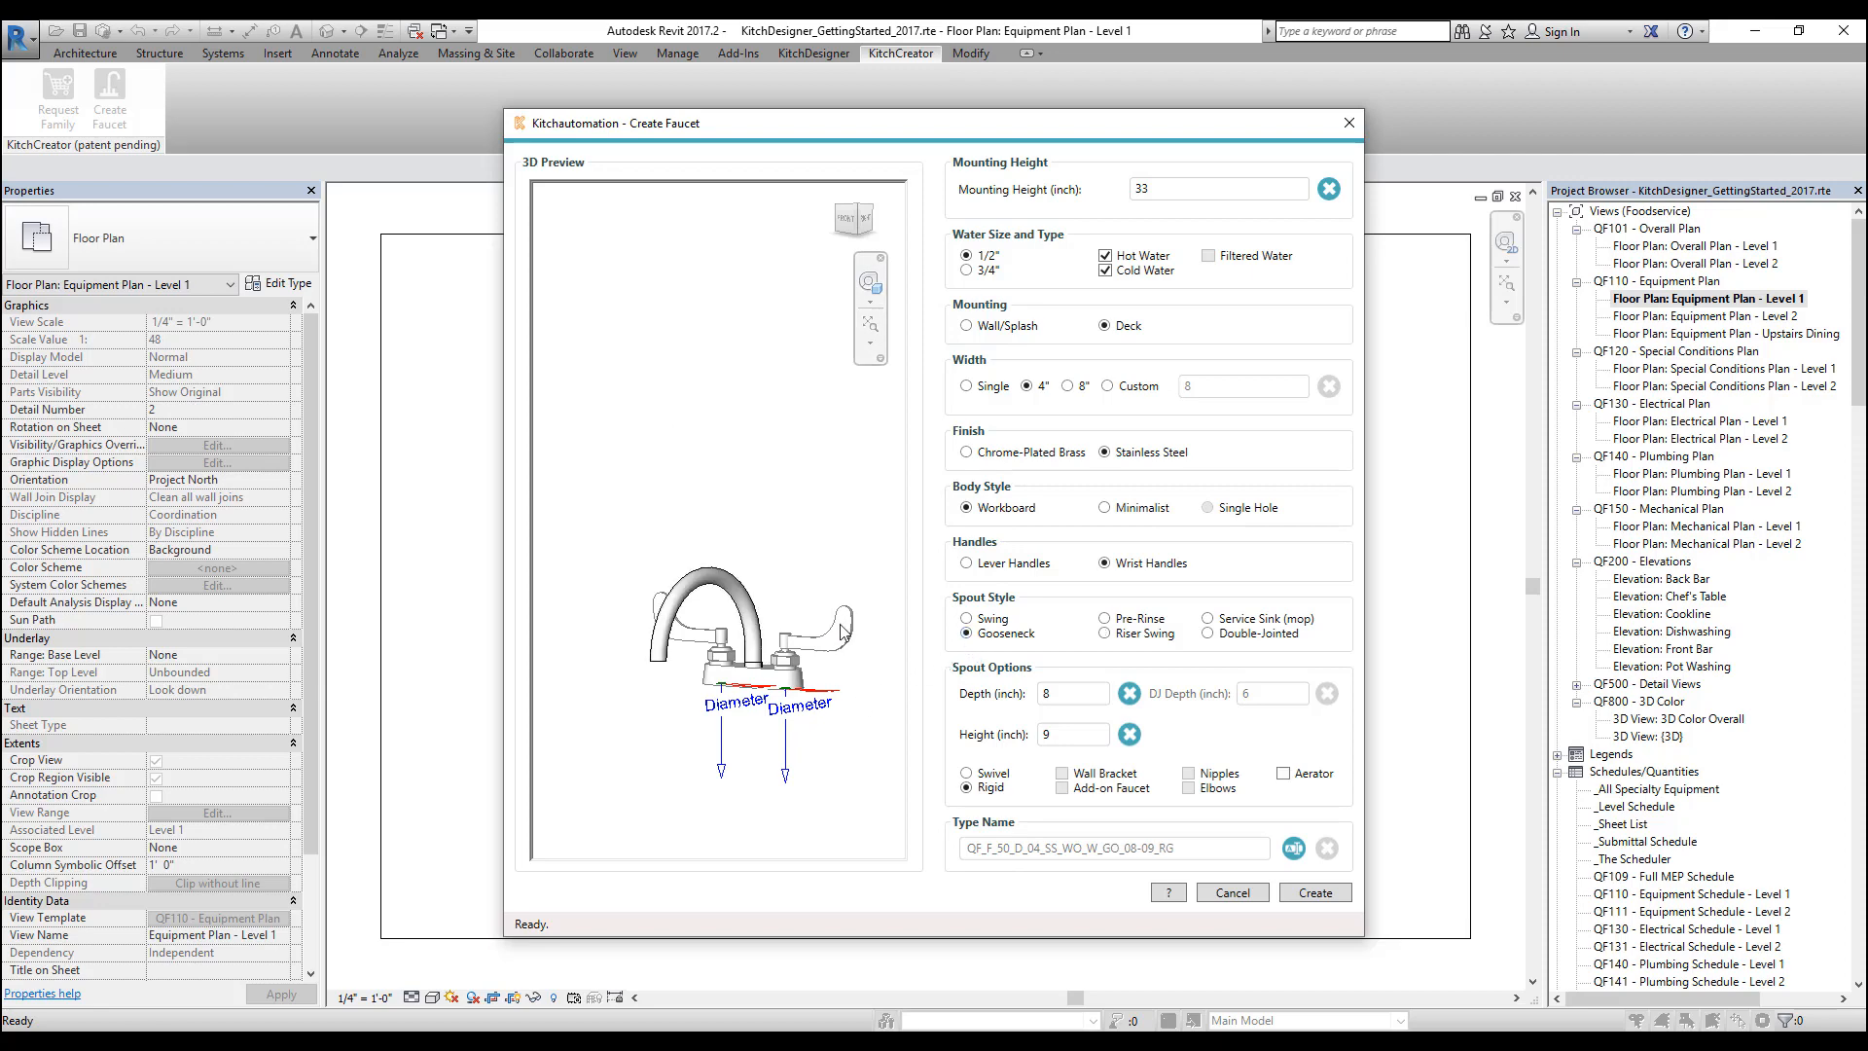
drag(1081, 737, 1025, 742)
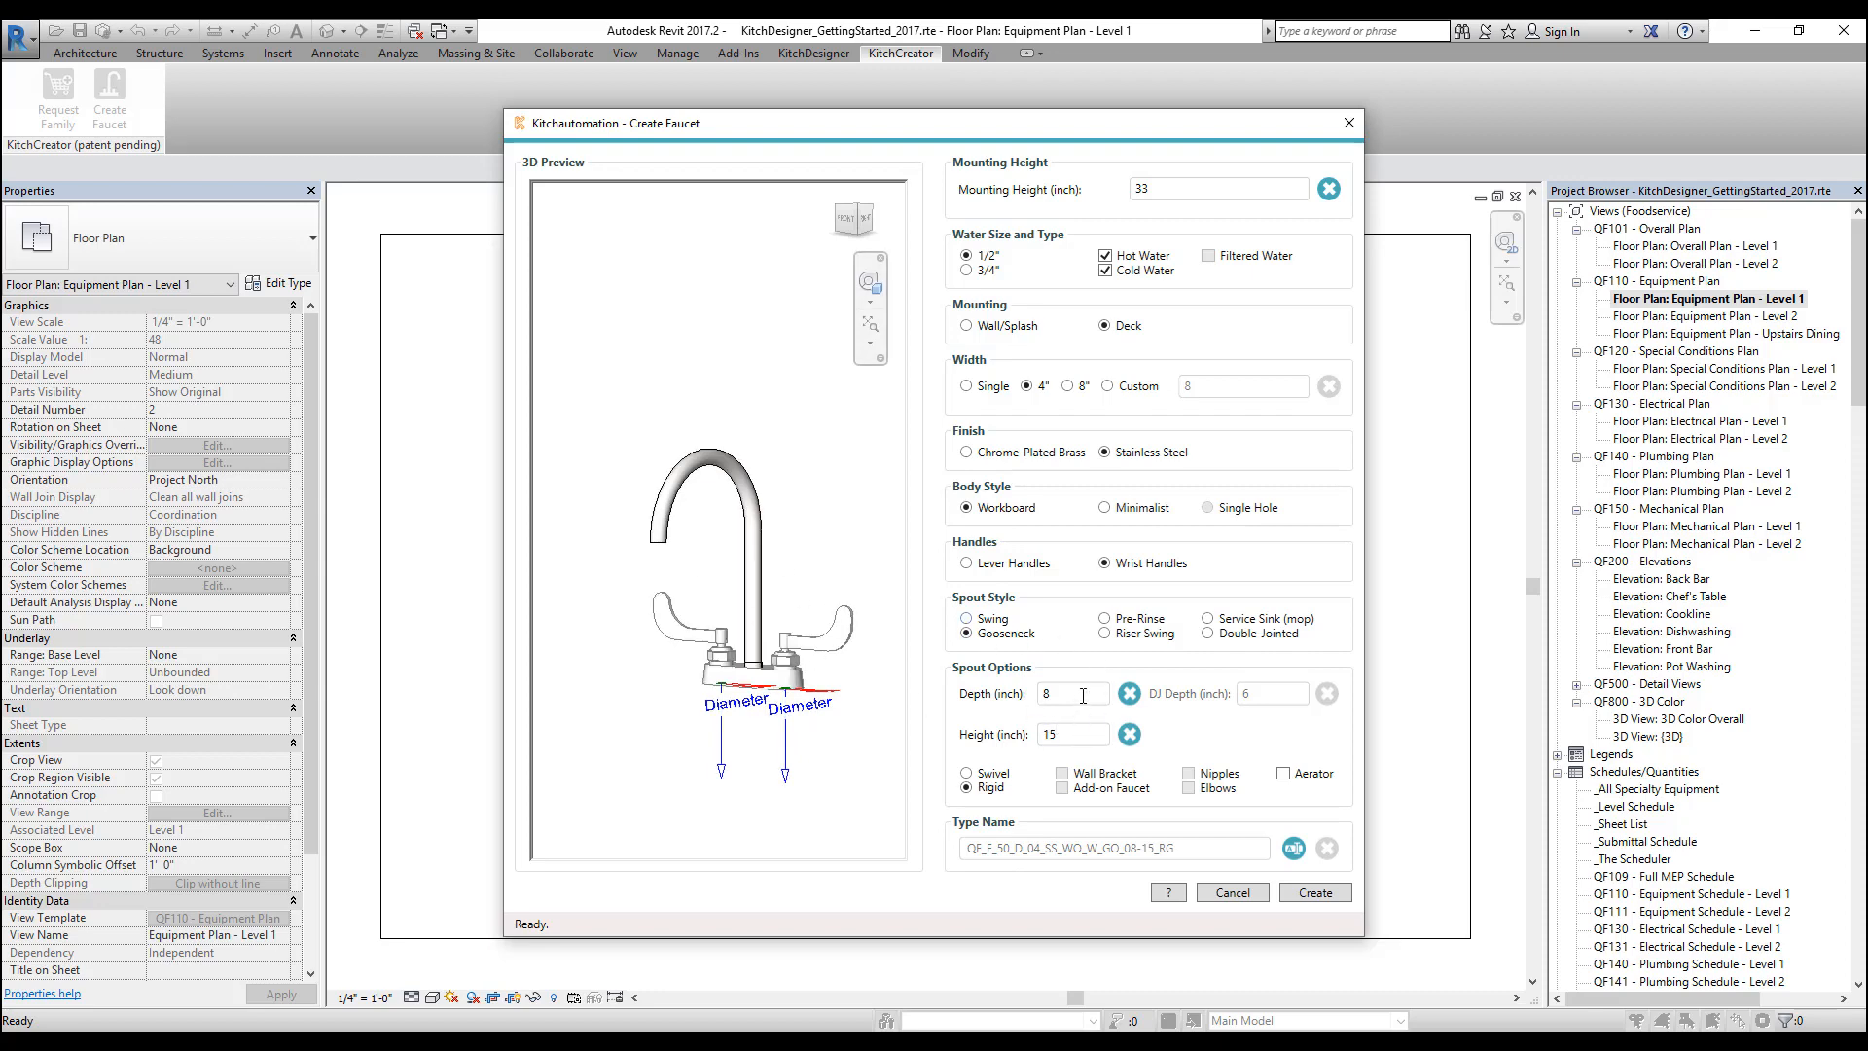
Switch the spout to a rigid Pre-Rinse style with a wall bracket and an add-on faucet.
click(1106, 619)
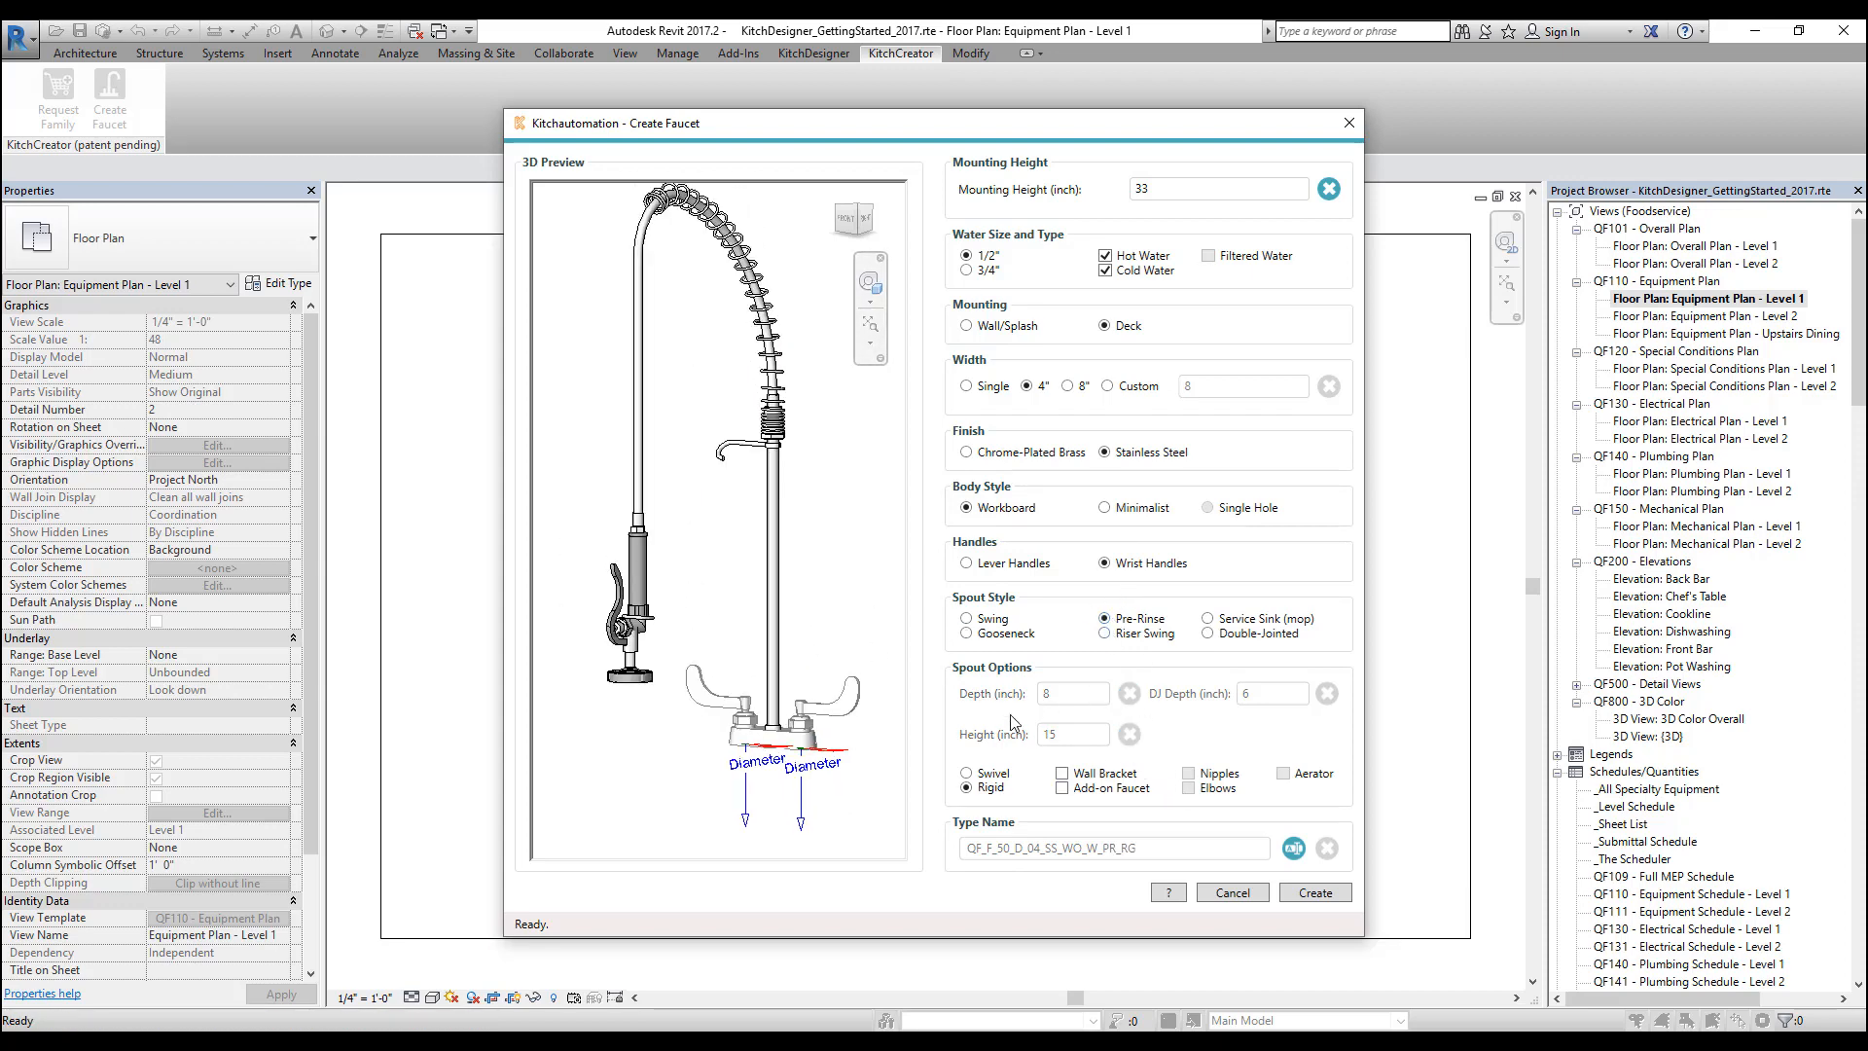
click(966, 775)
click(968, 789)
click(1065, 775)
click(1063, 789)
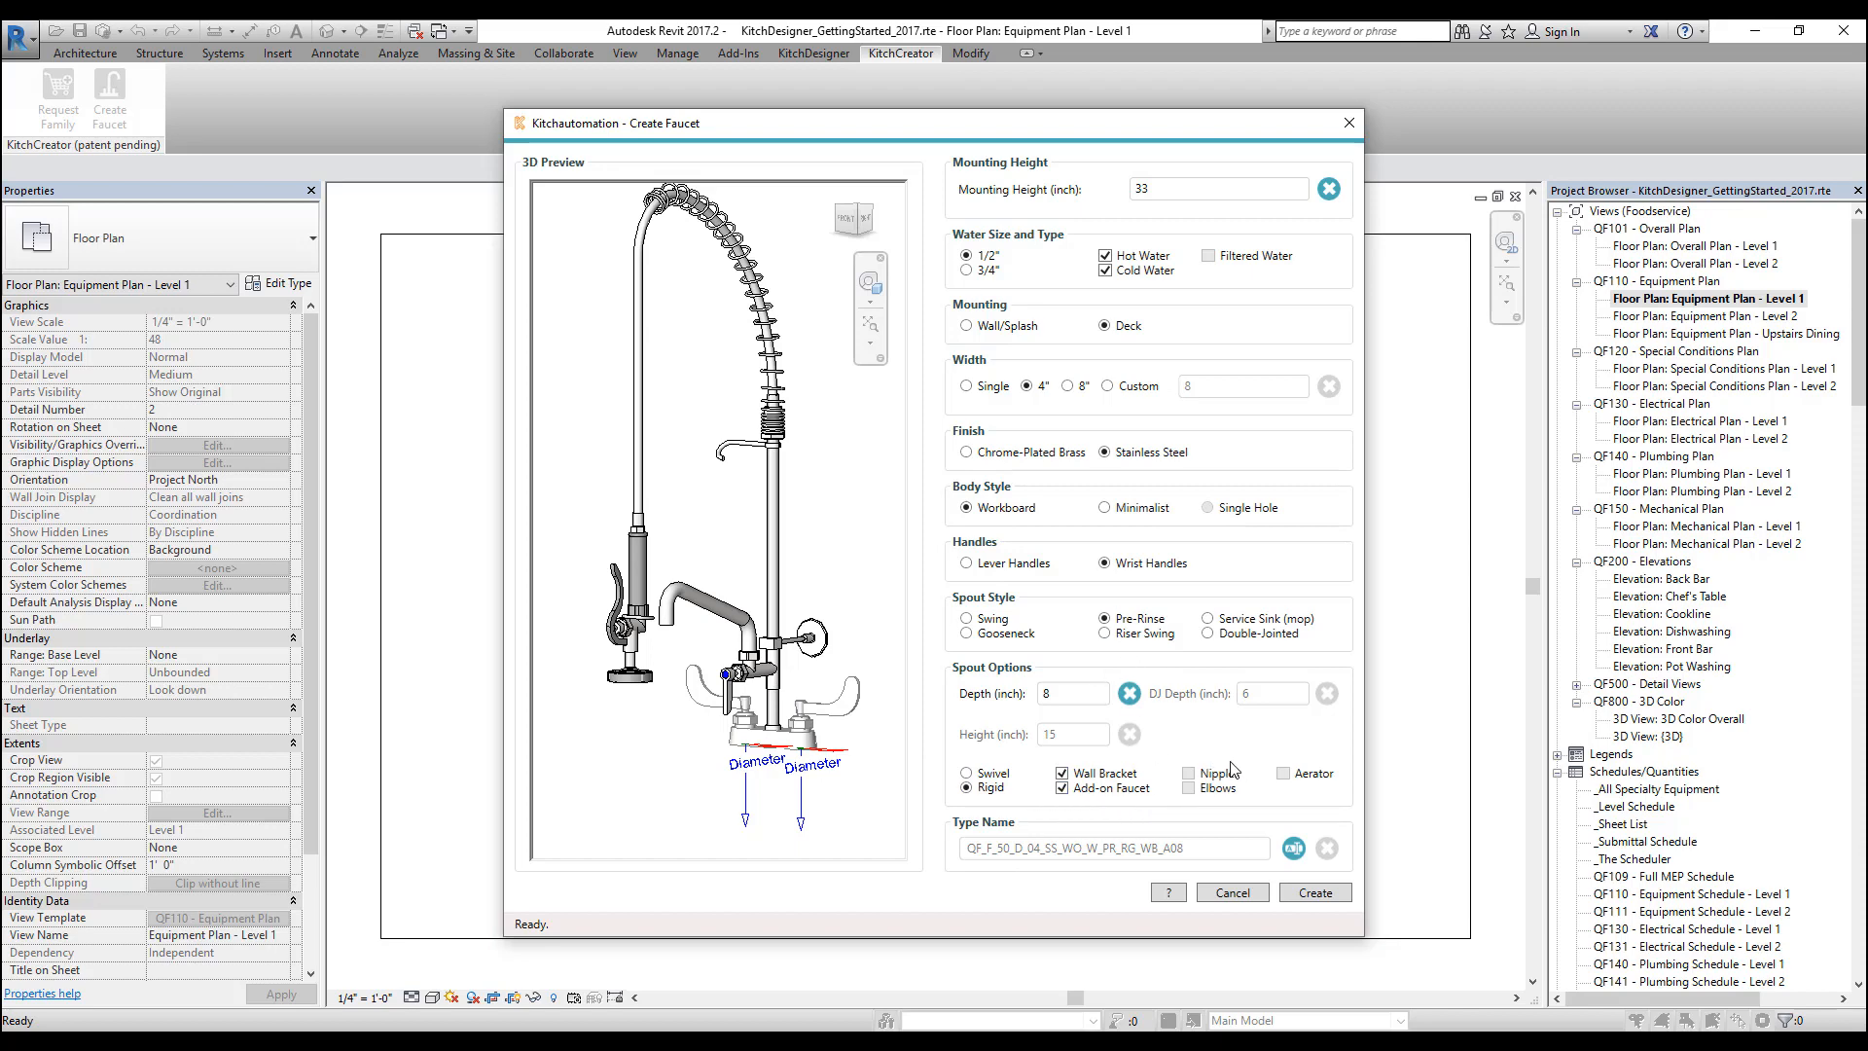
Change the faucet to a Minimalist body with Wall/Splash mounting, and add nipples and elbows.
click(1104, 508)
click(967, 326)
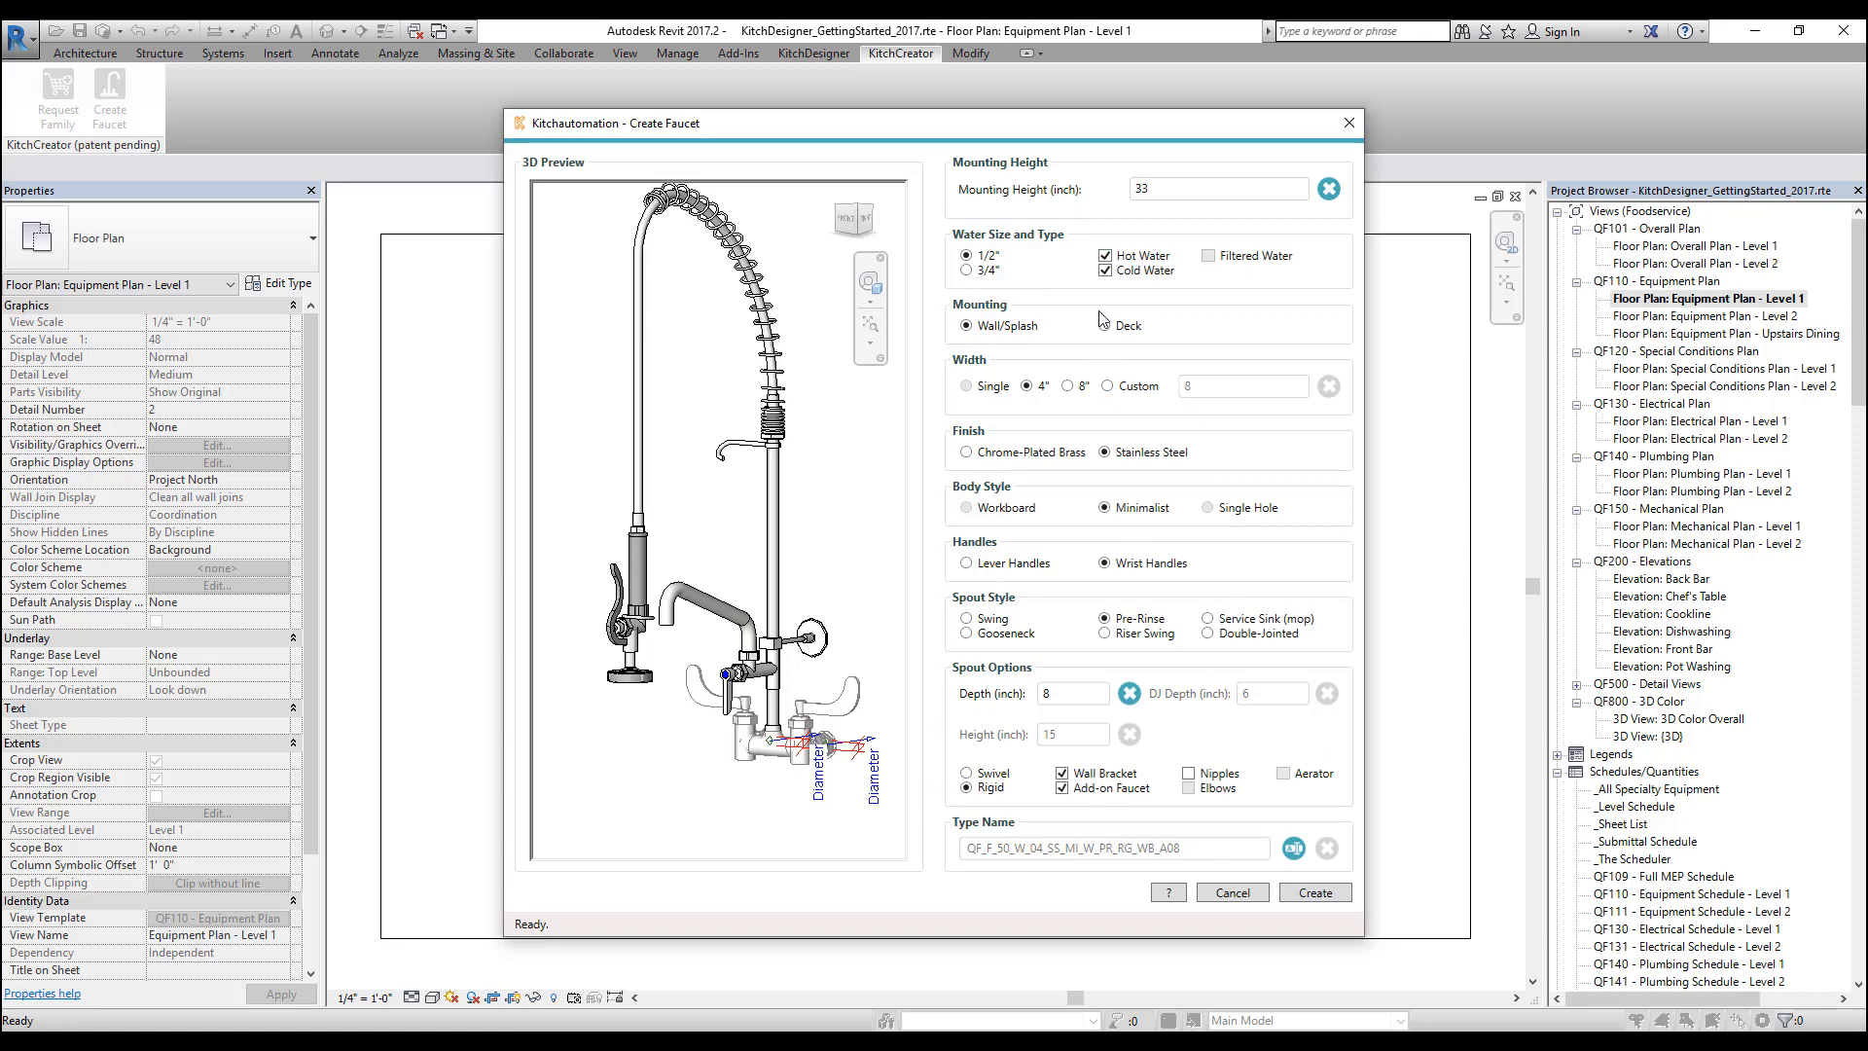
click(1188, 773)
click(1189, 788)
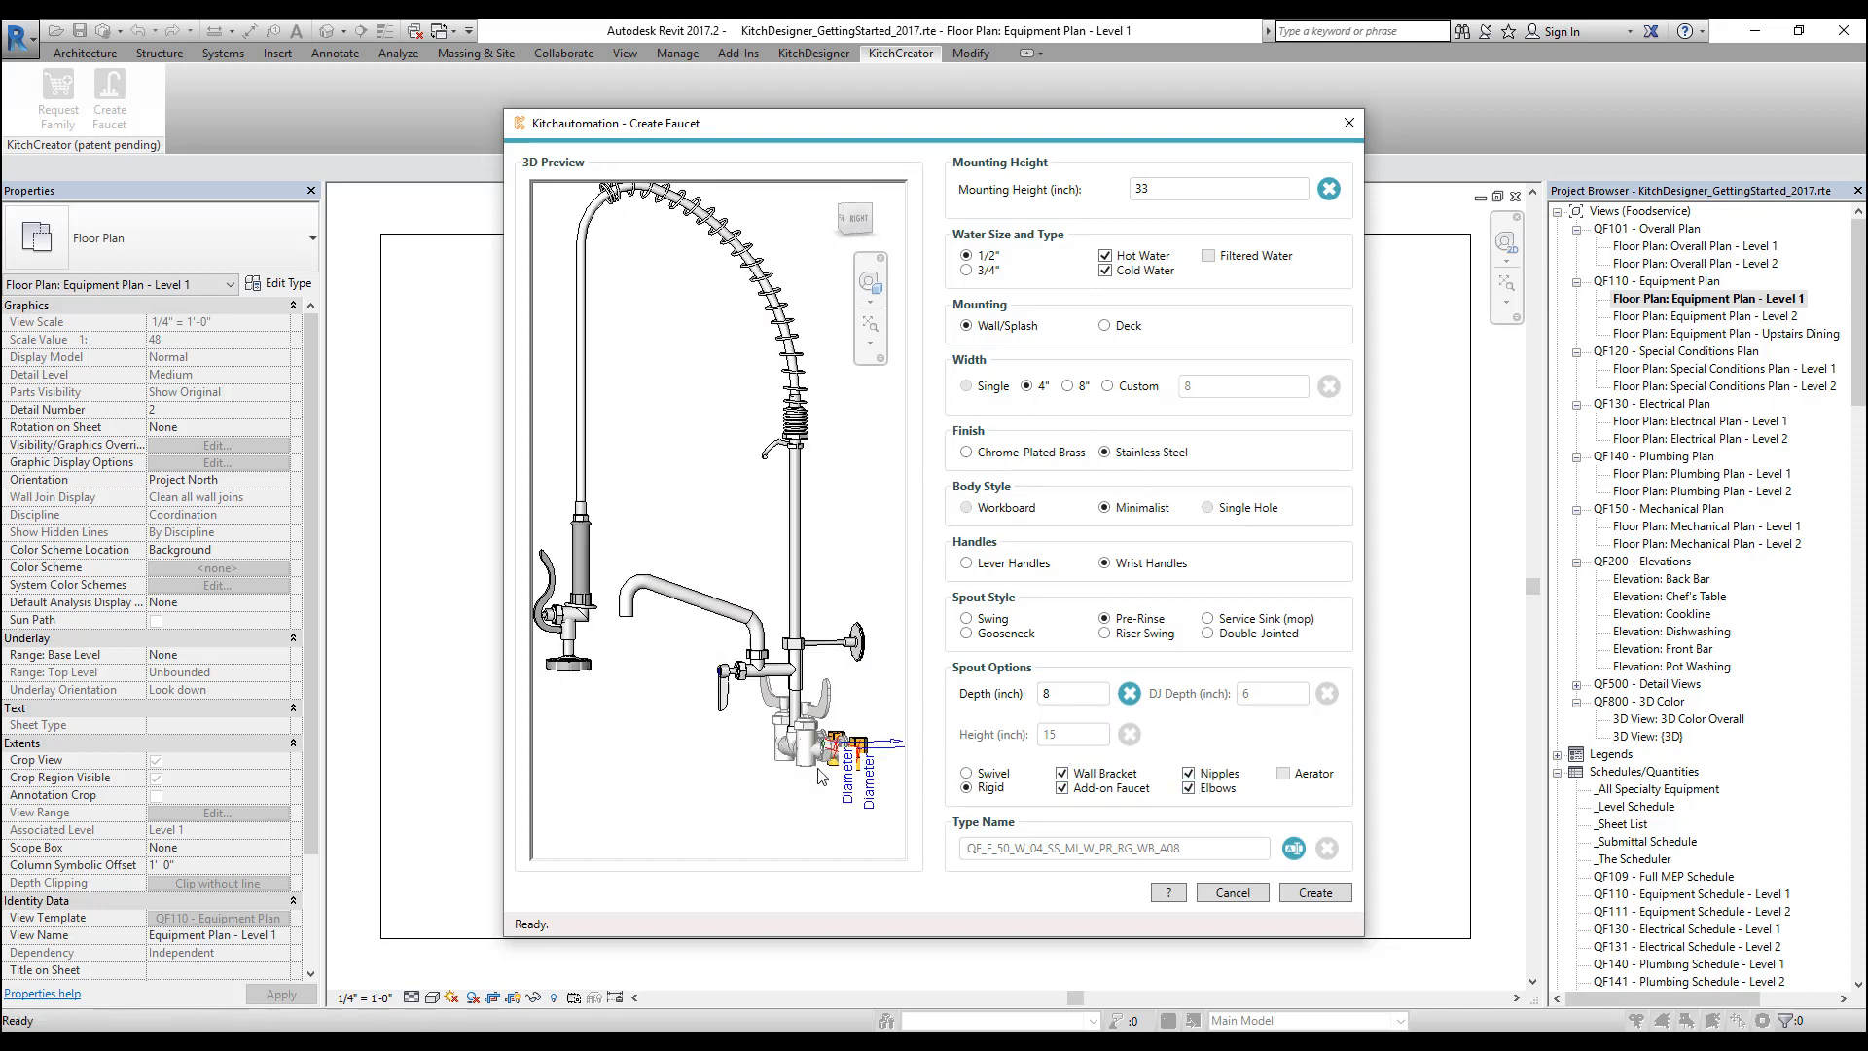
scroll(860, 769, up, 3)
scroll(859, 769, up, 3)
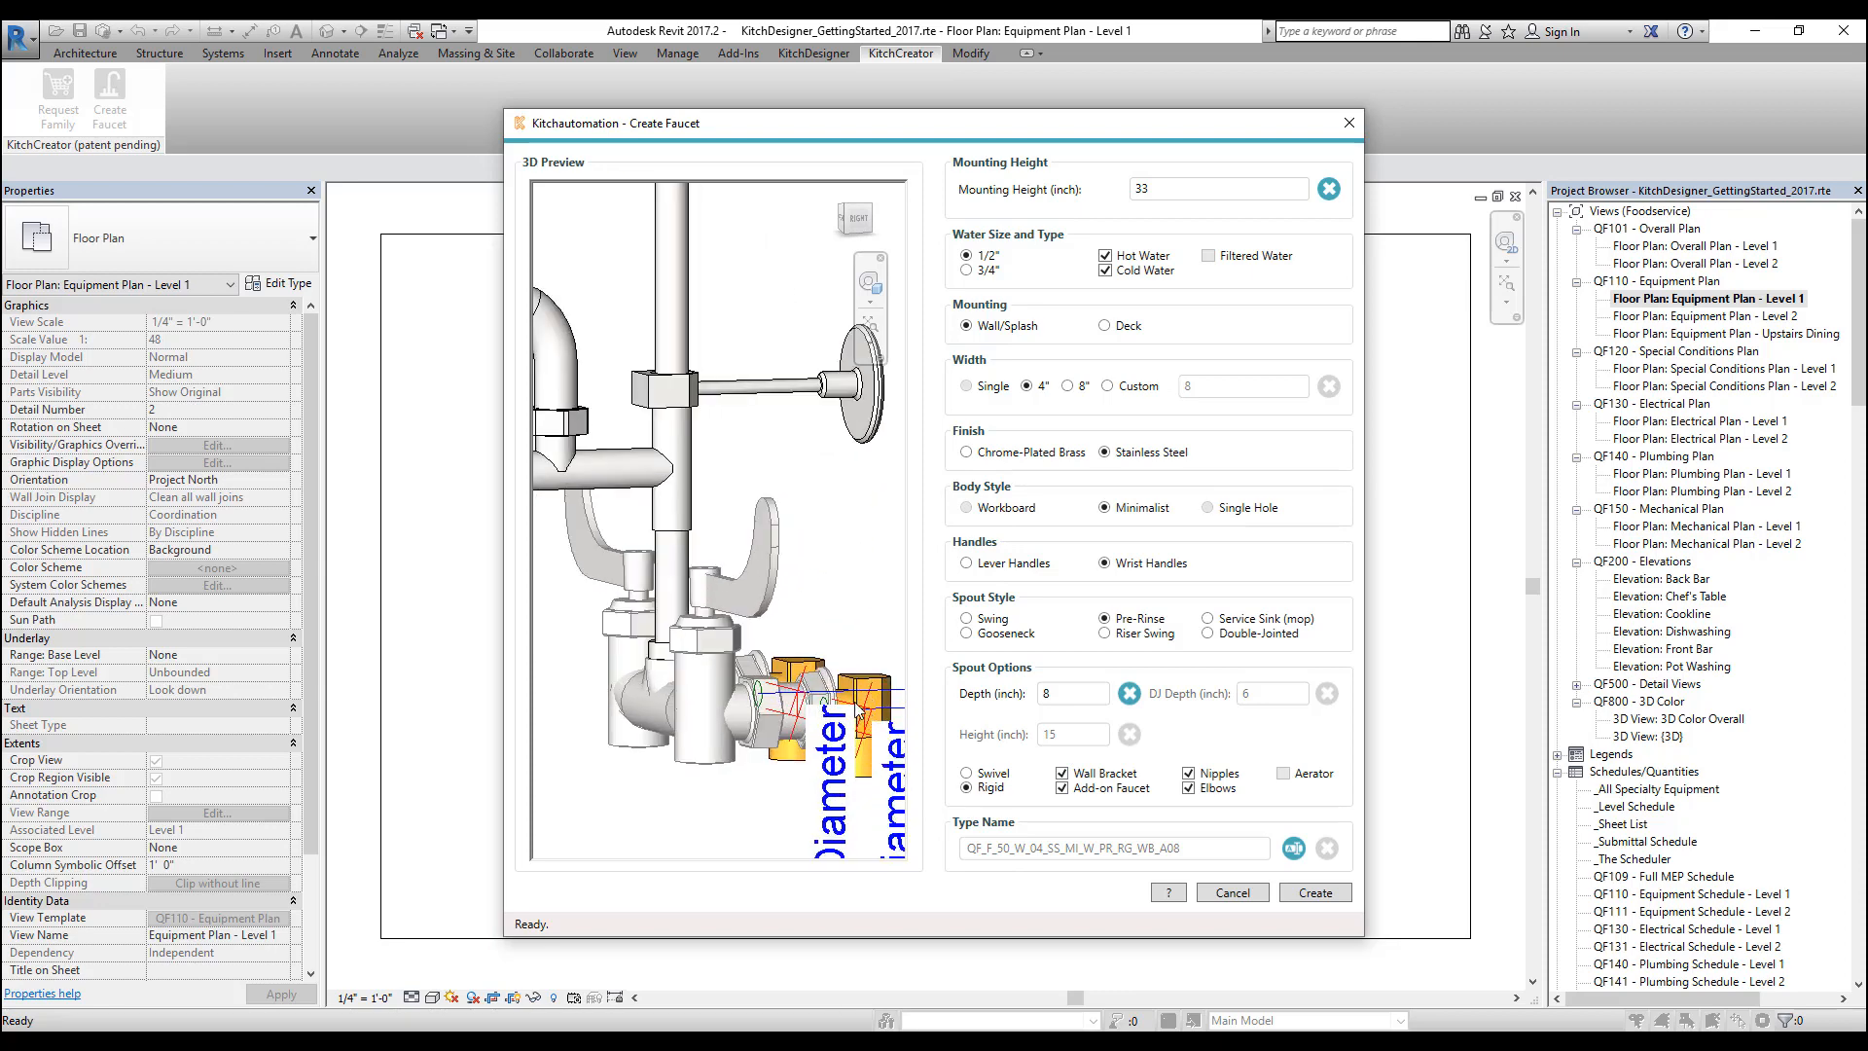
scroll(858, 711, down, 5)
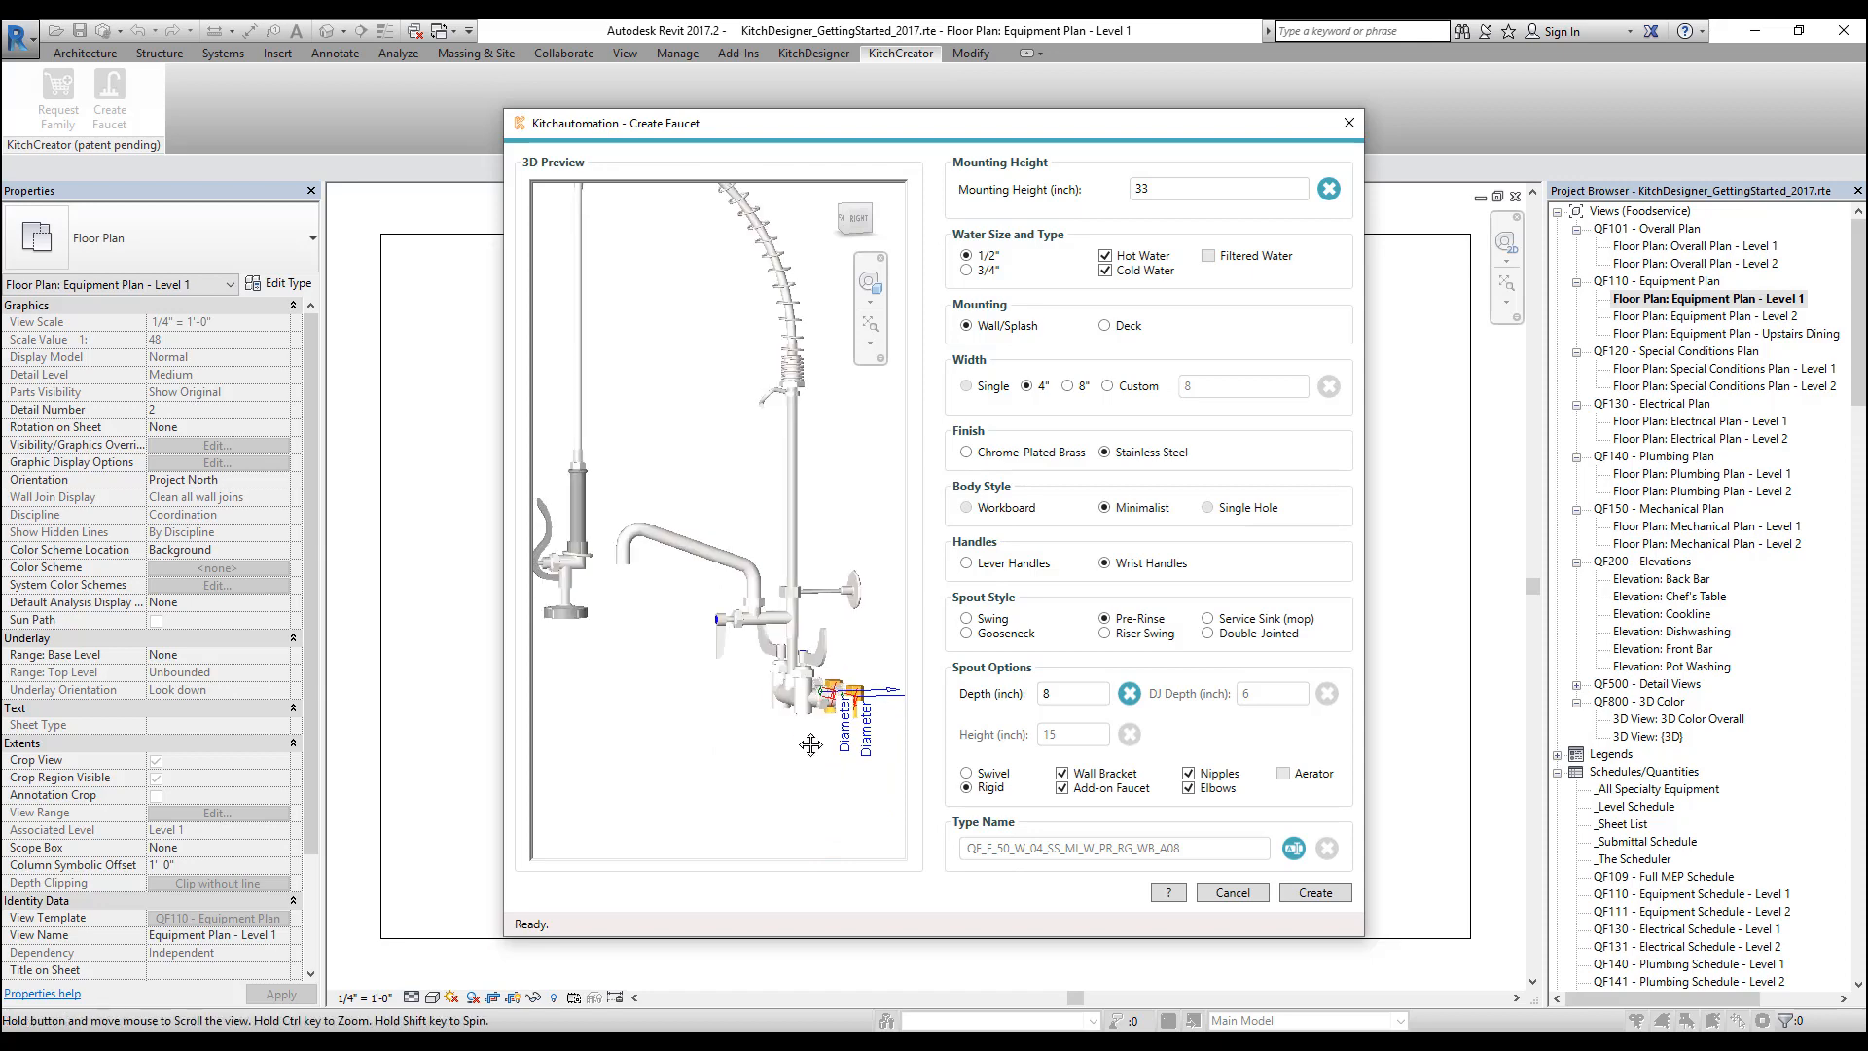
middle_drag(810, 744, 863, 780)
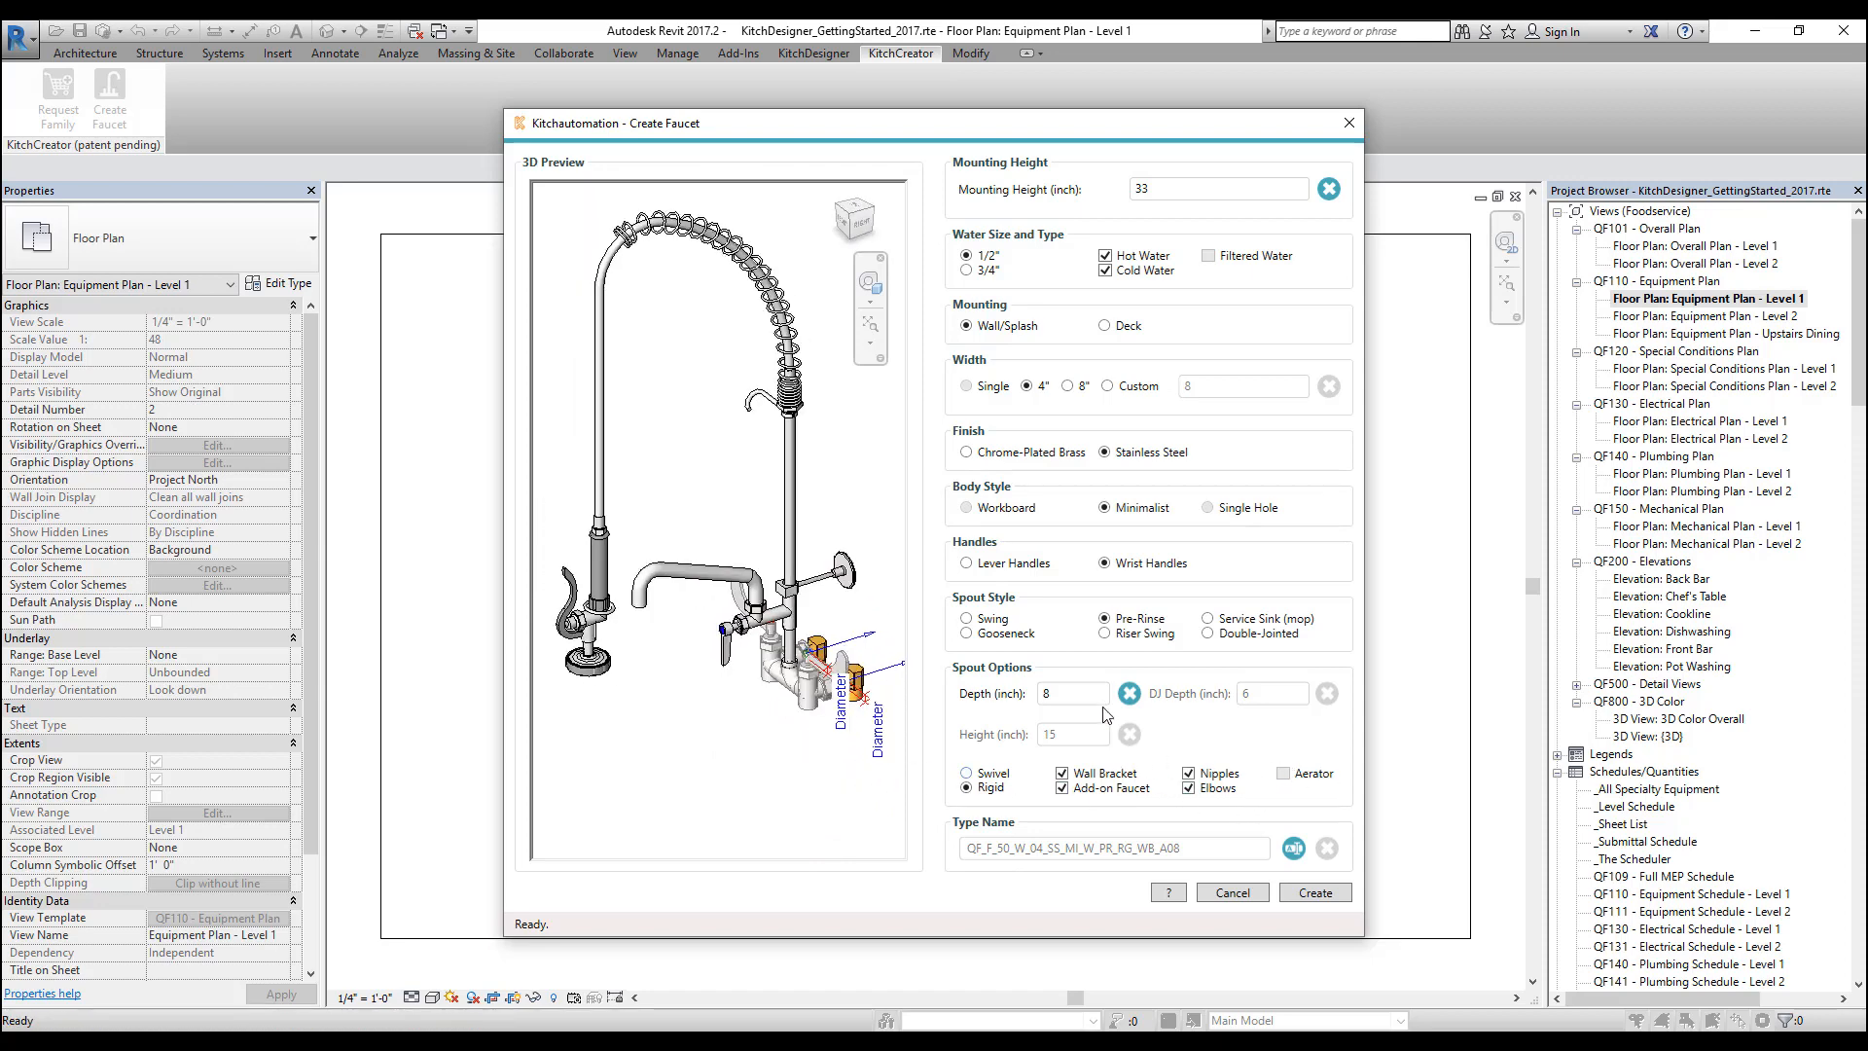
Use a Gooseneck spout with an aerator, lever handles, 8" width and a Chrome-Plated Brass finish.
click(982, 634)
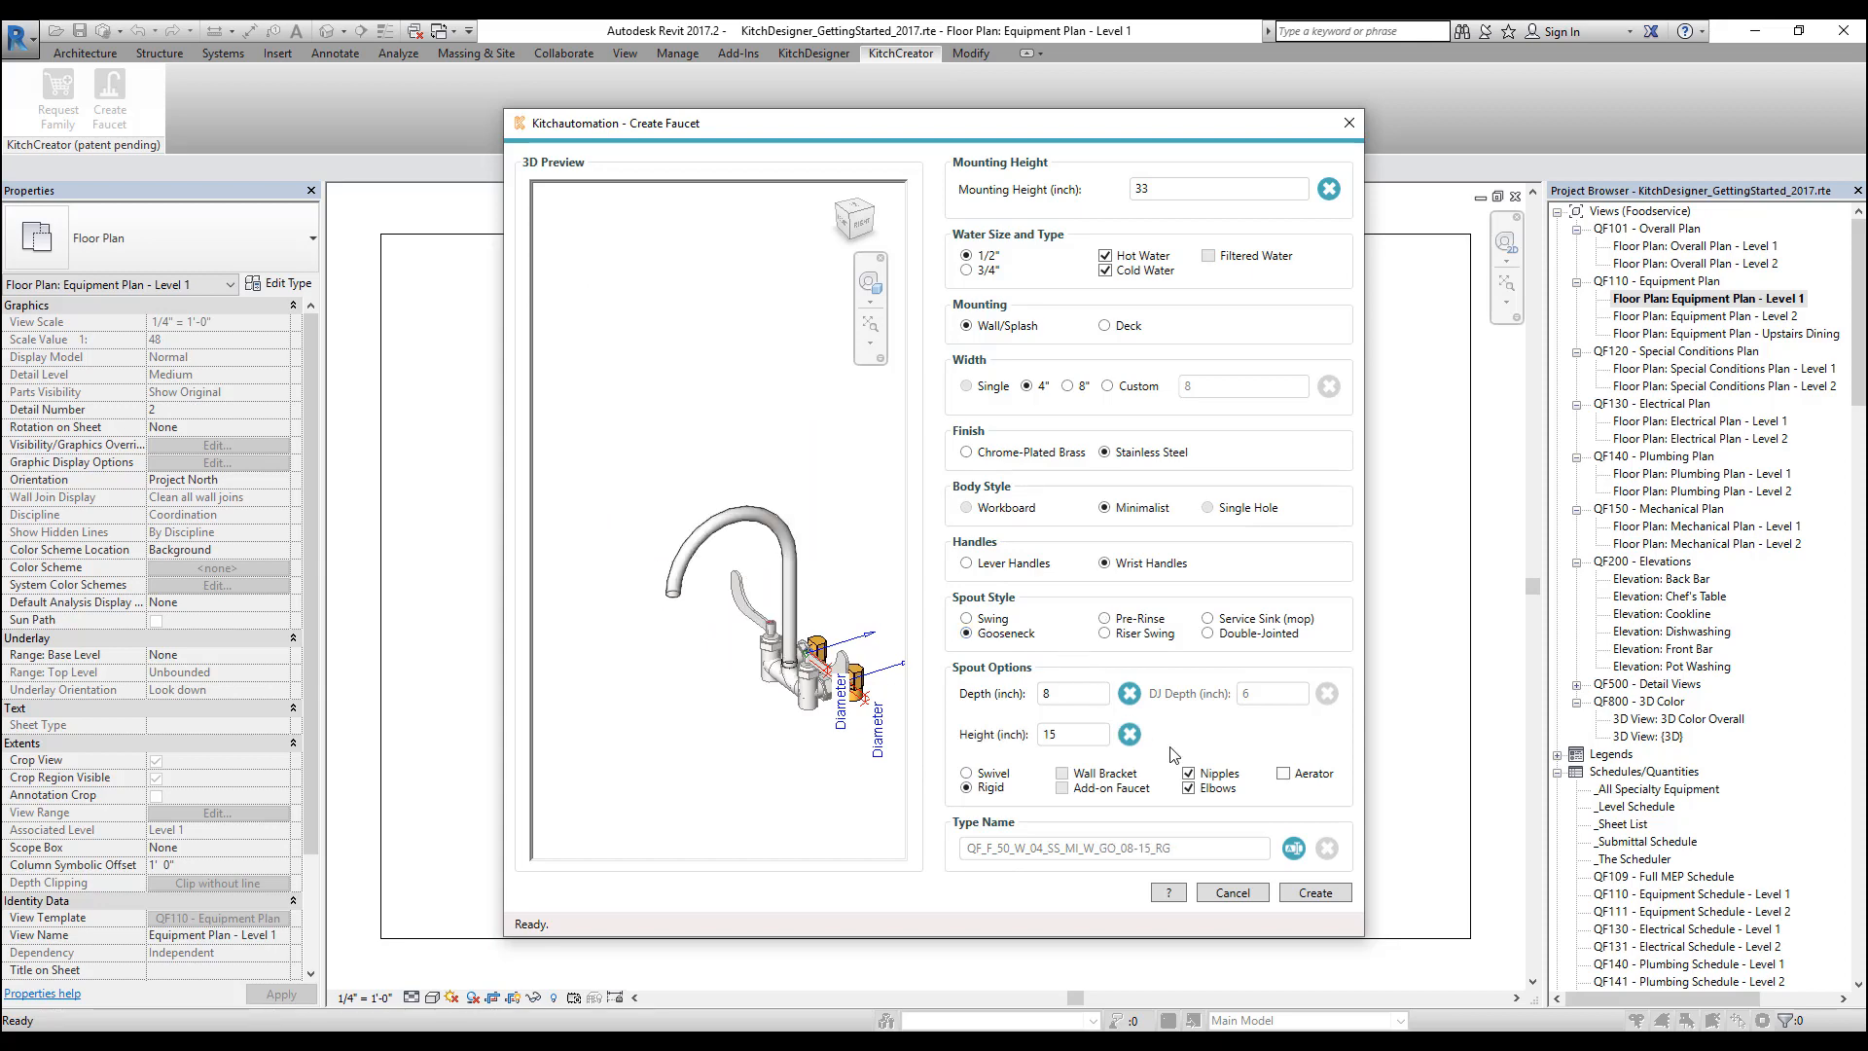
click(1284, 773)
click(976, 564)
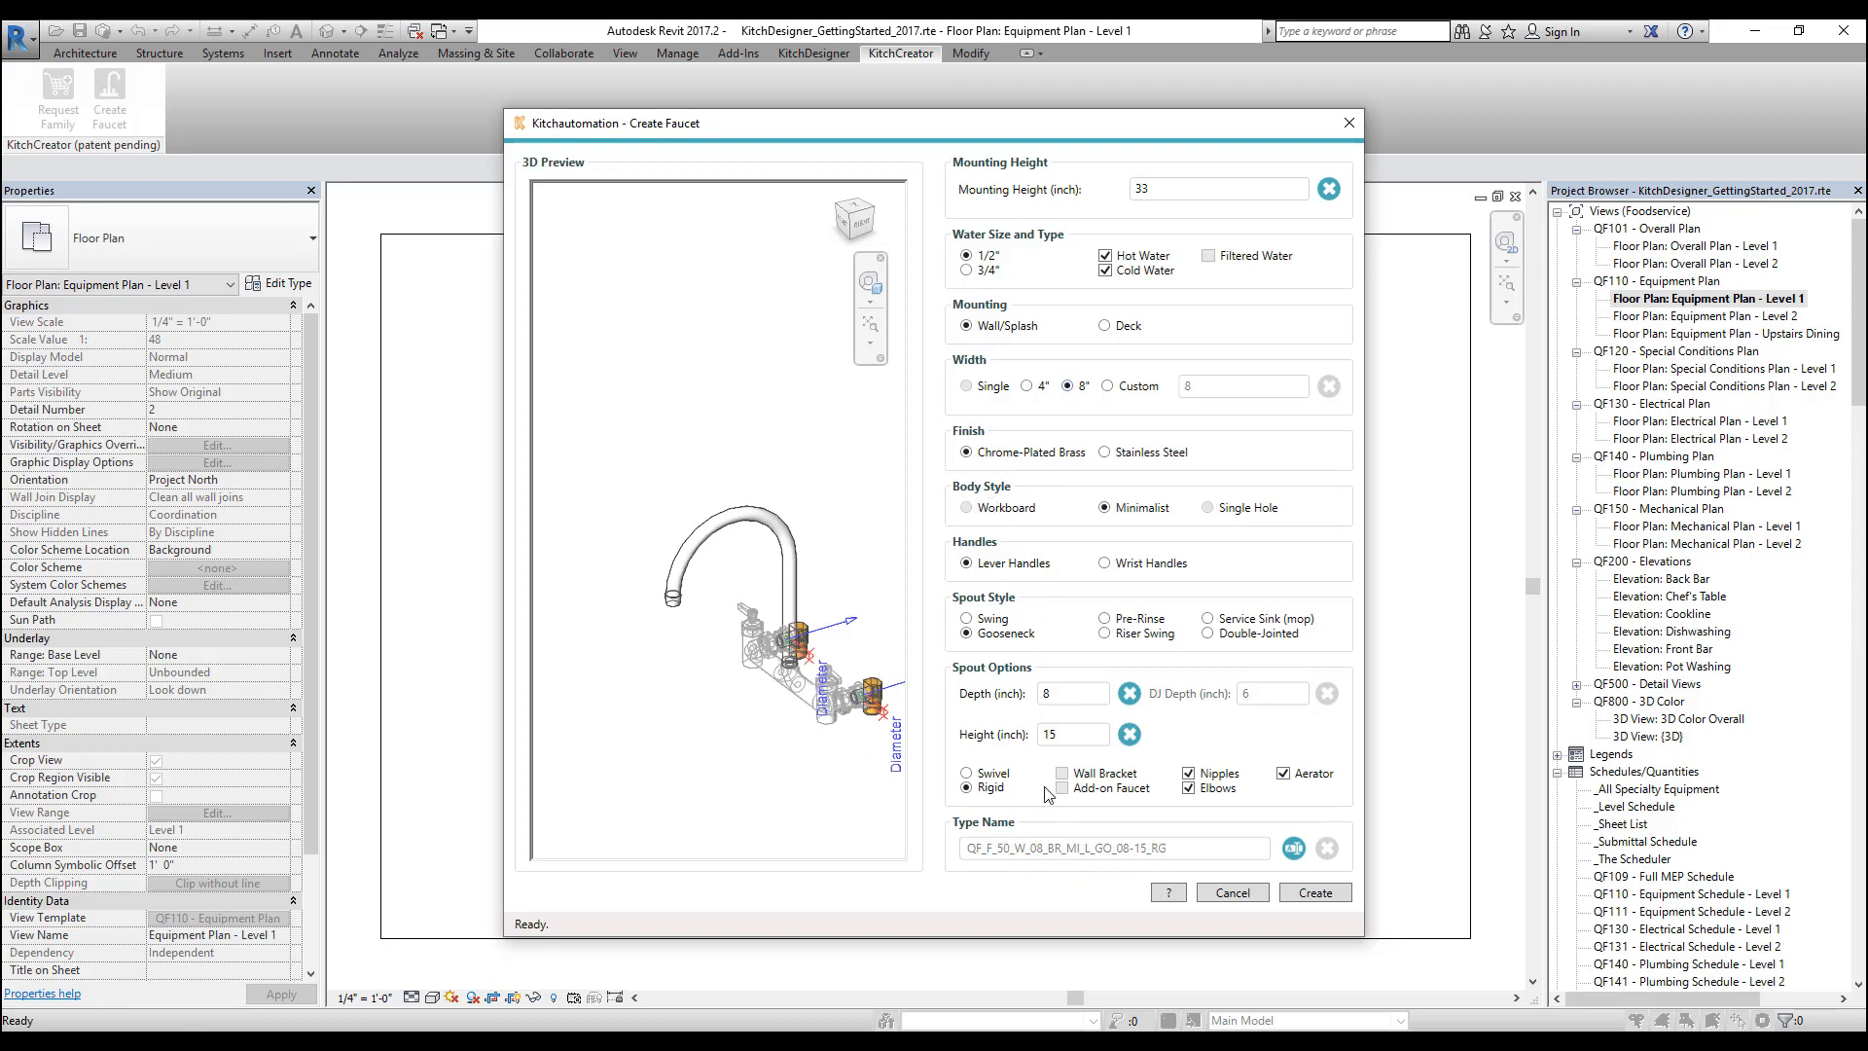
Give the faucet the custom type name QF_Faucet_Gooseneck and create it.
click(1294, 848)
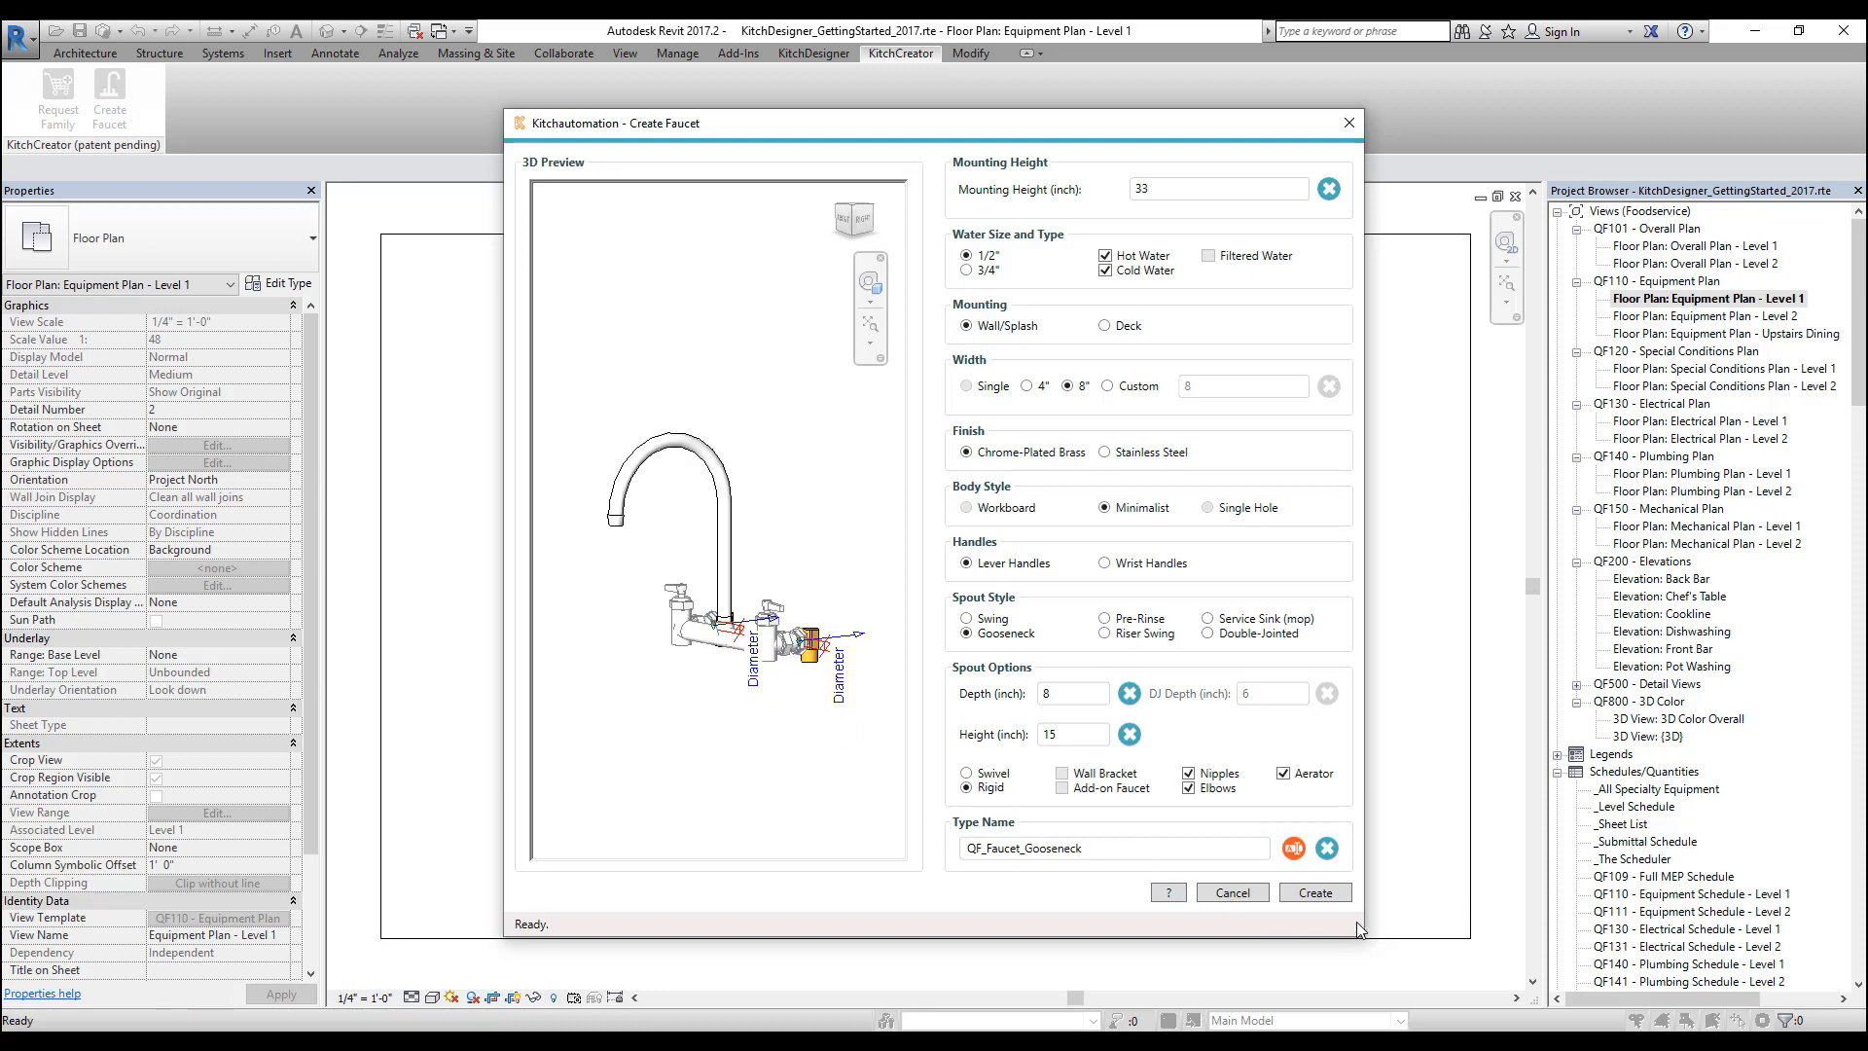
click(1316, 899)
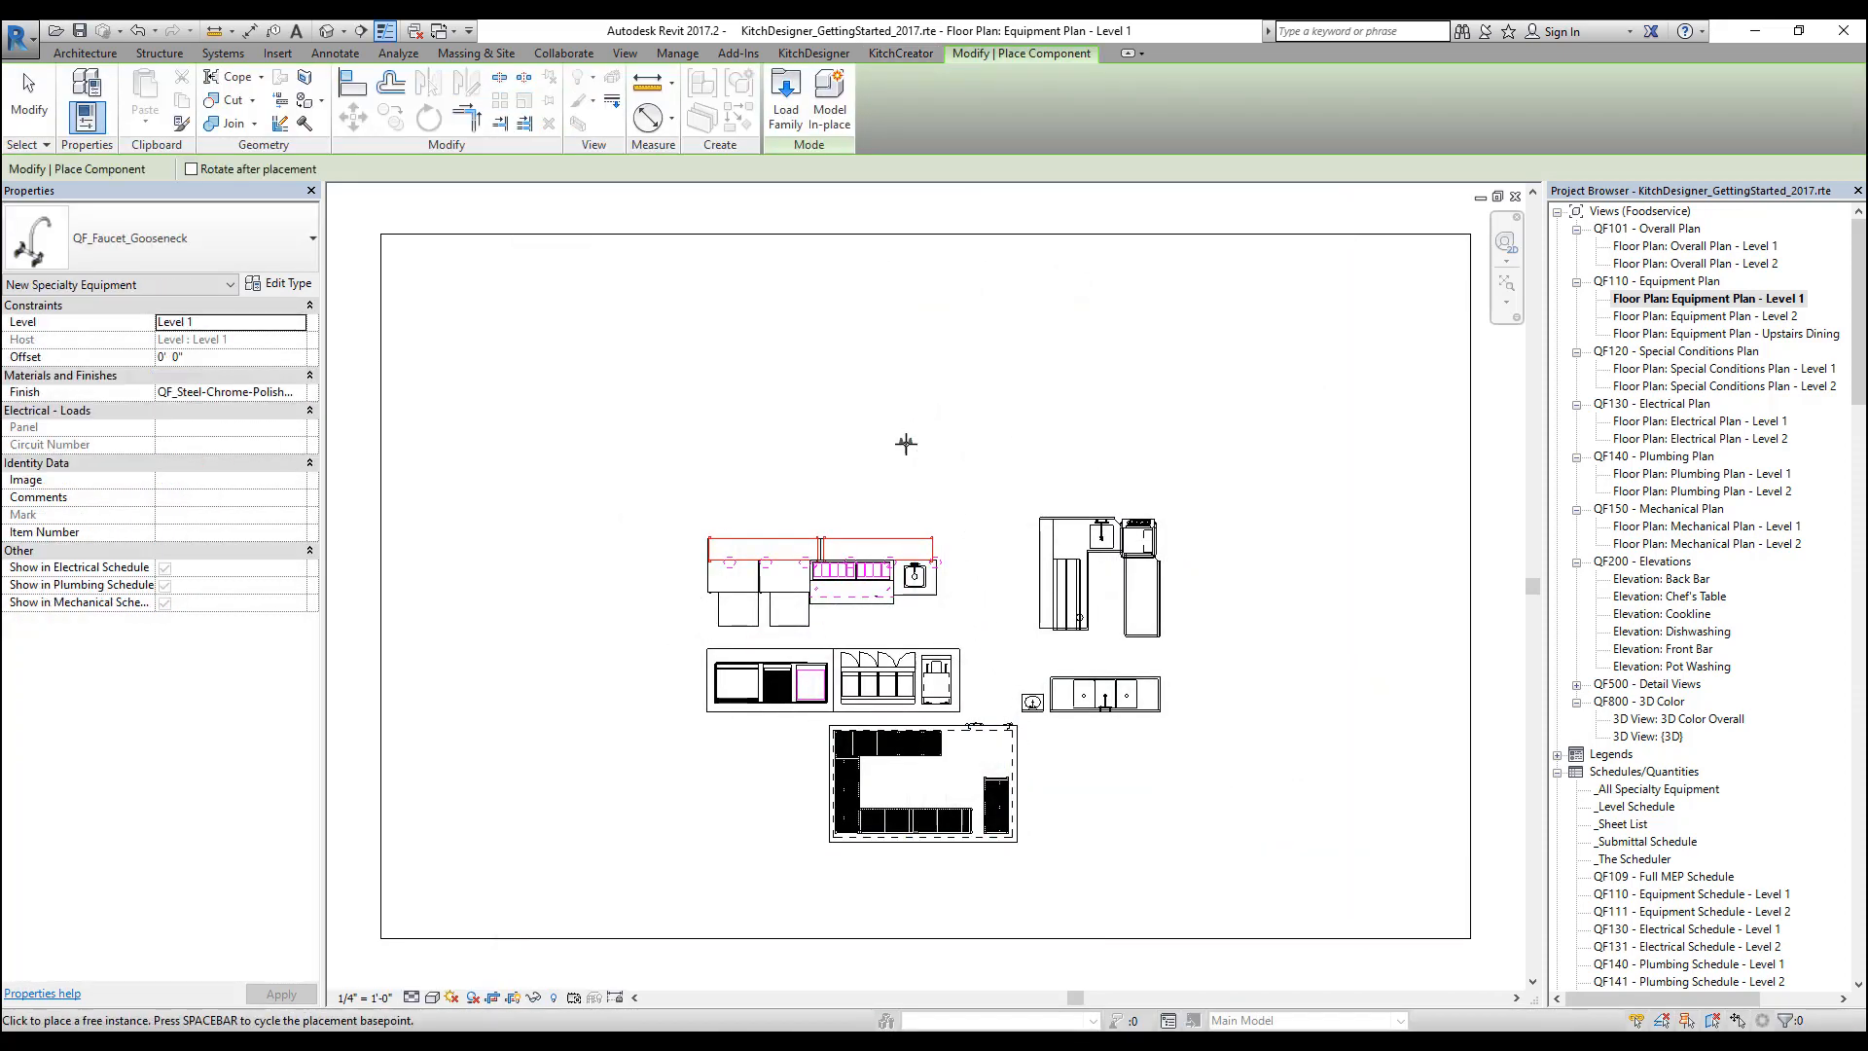
Place one gooseneck faucet in an empty area of the Level 1 equipment plan and end the placement.
scroll(925, 418, up, 5)
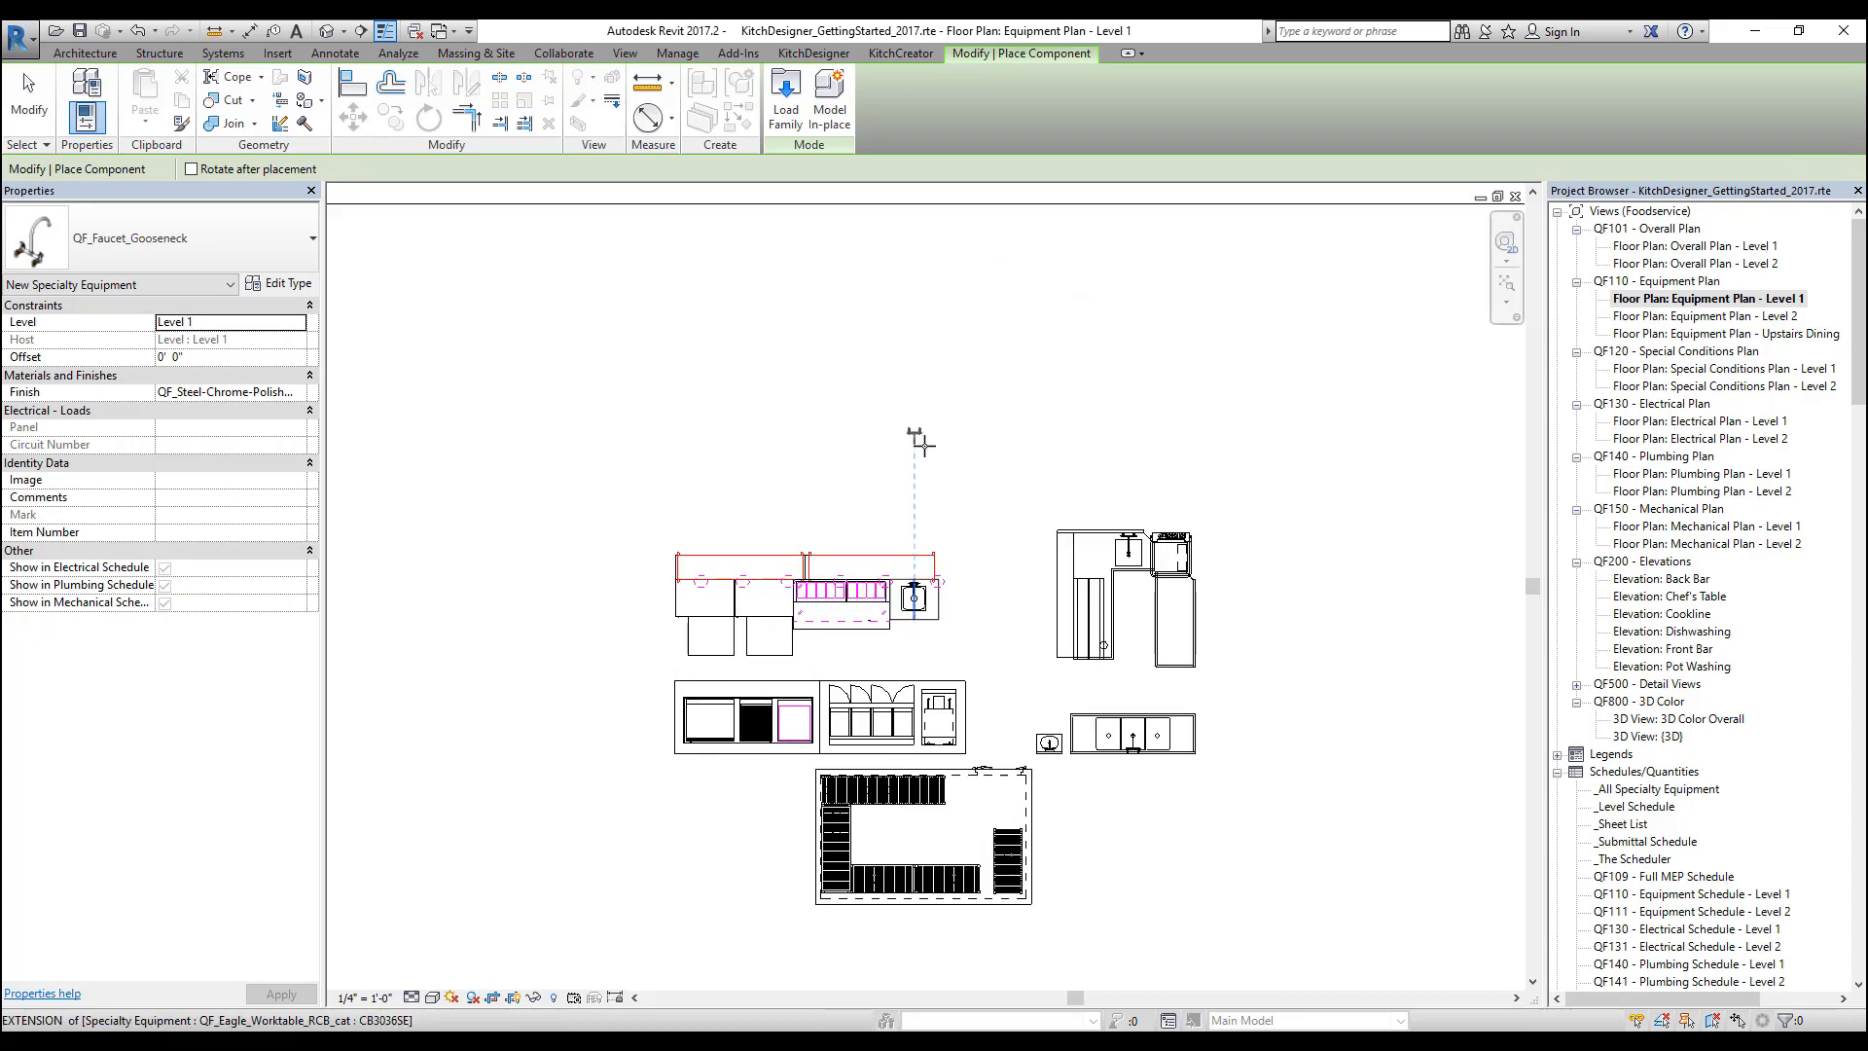
scroll(942, 475, up, 3)
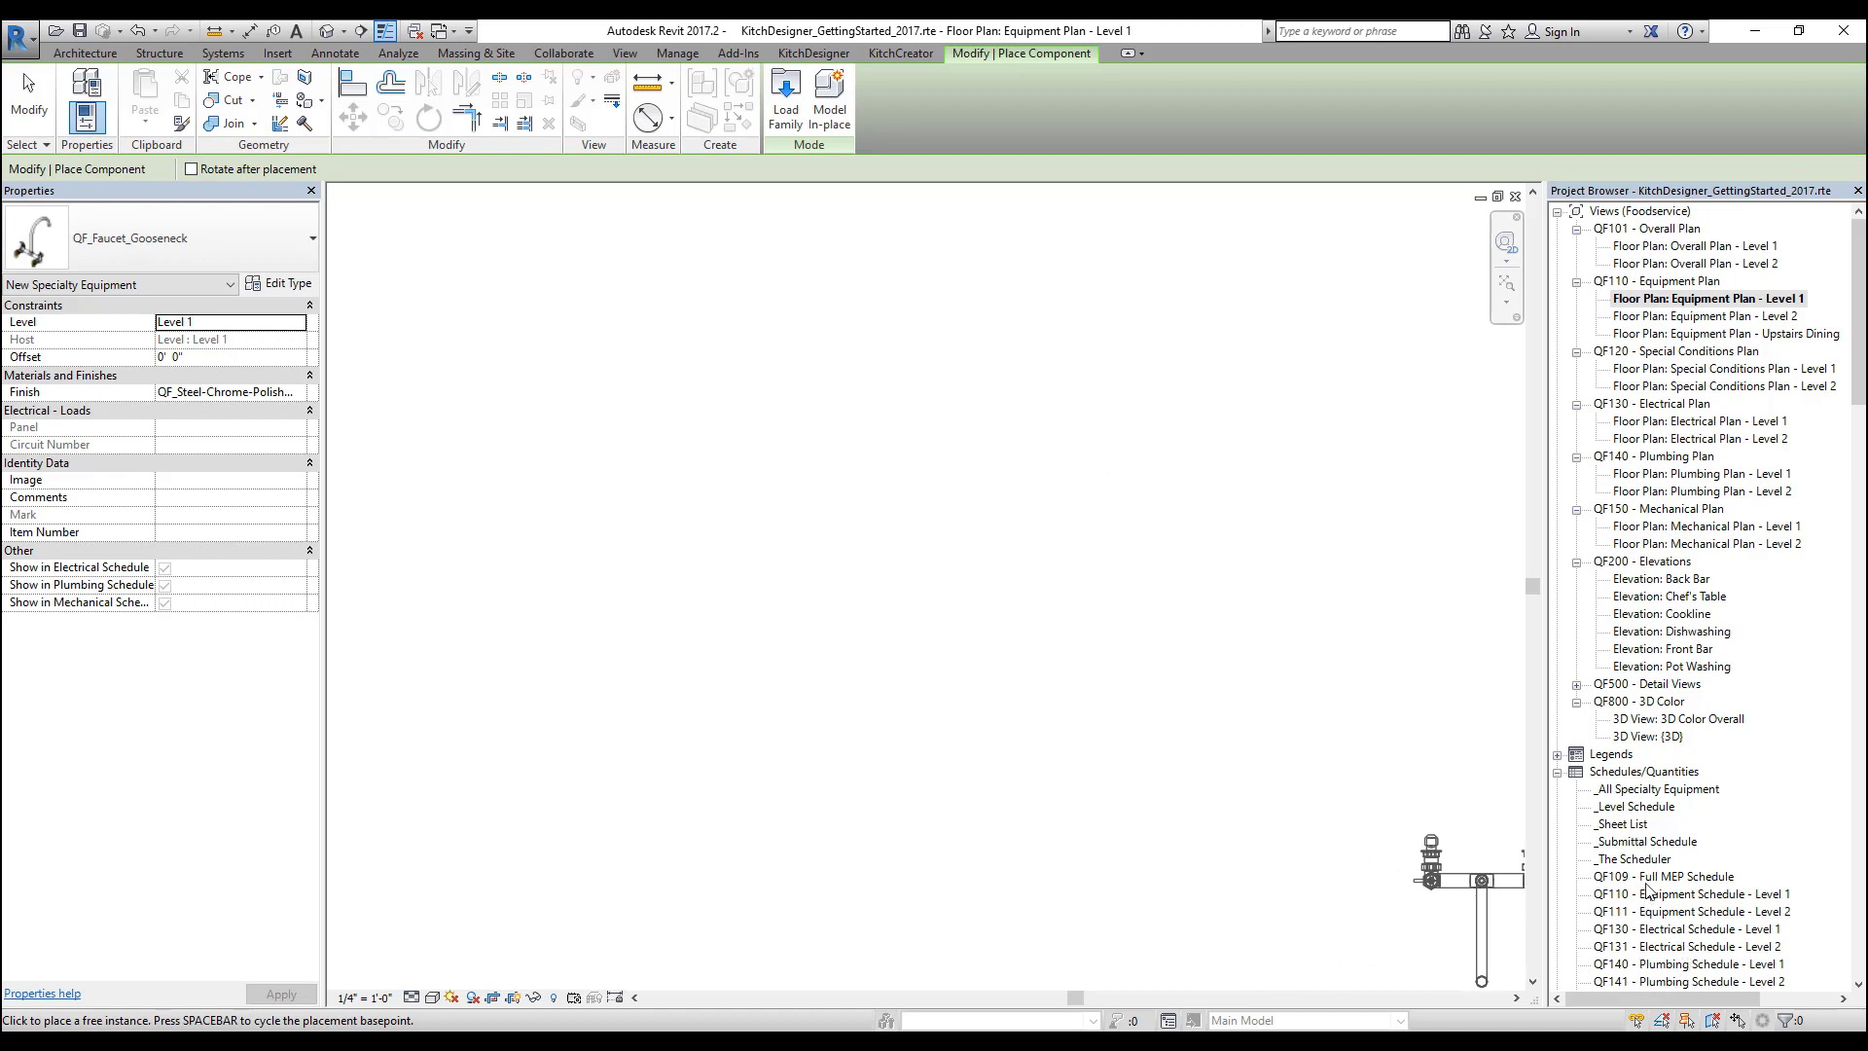
scroll(1651, 891, down, 3)
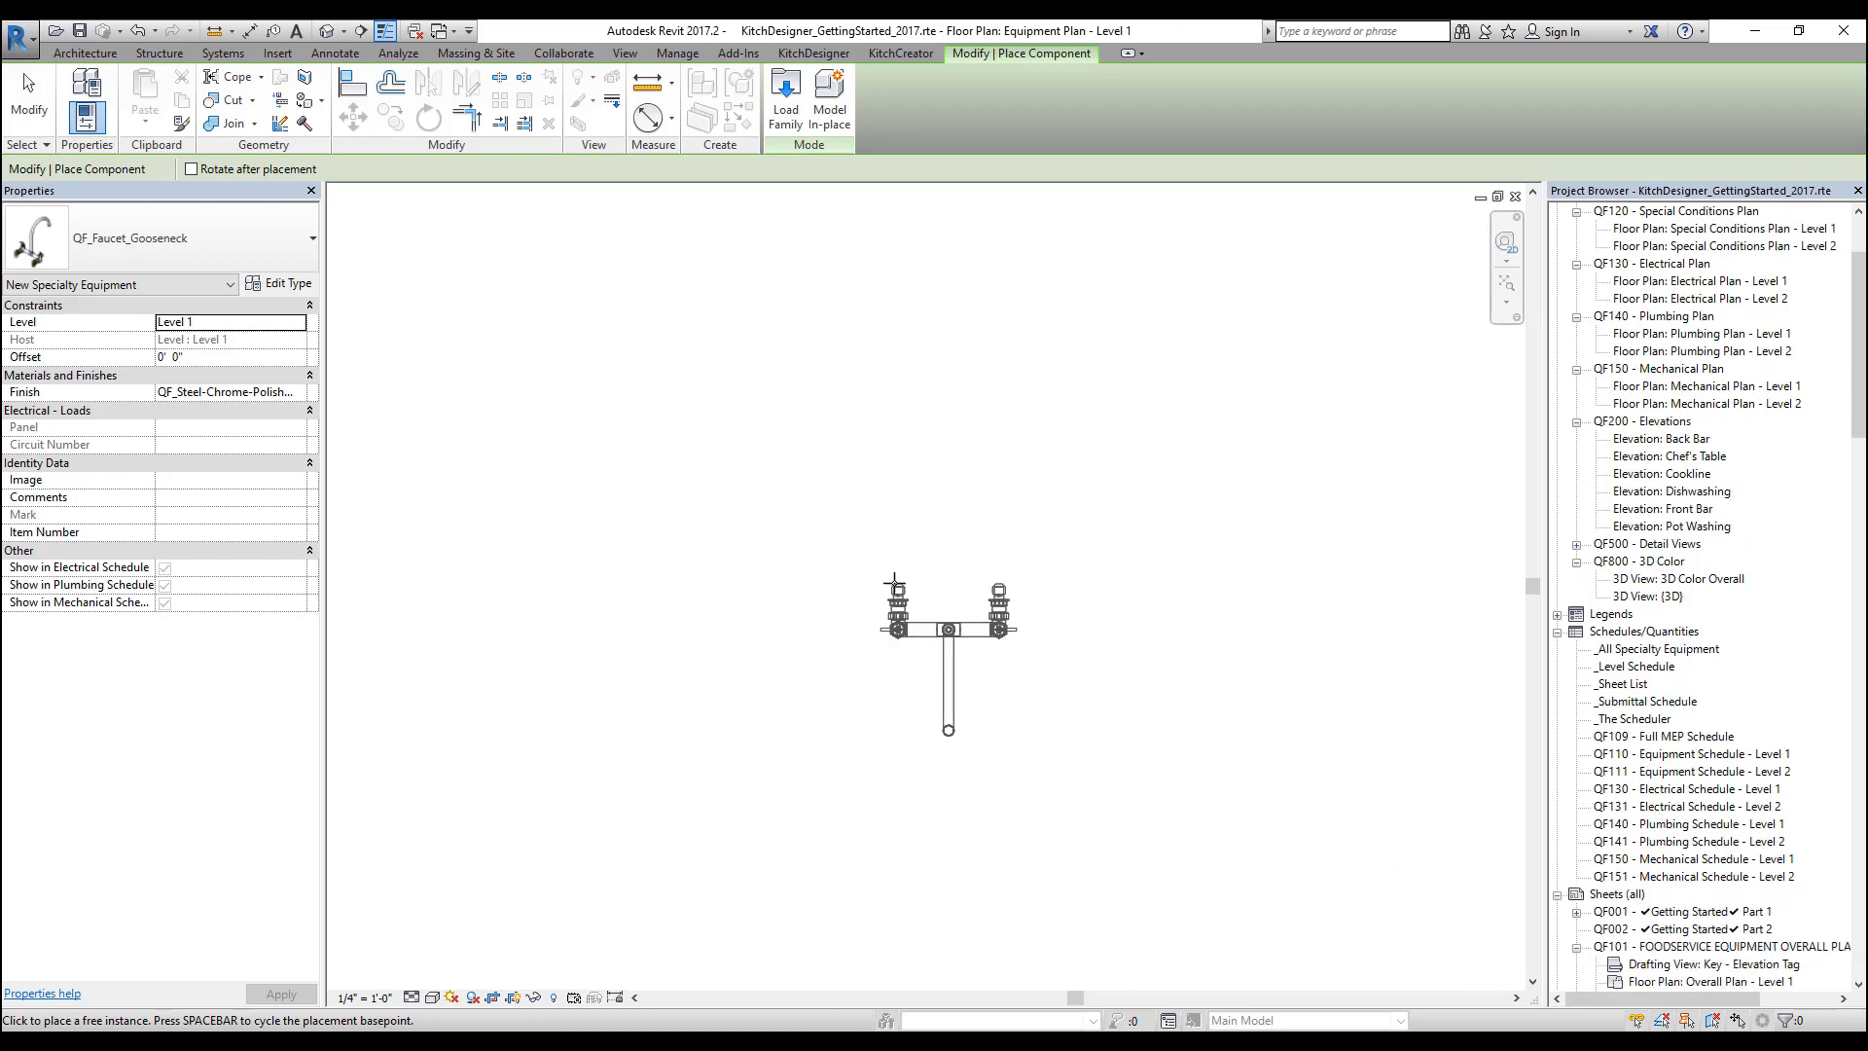
click(893, 541)
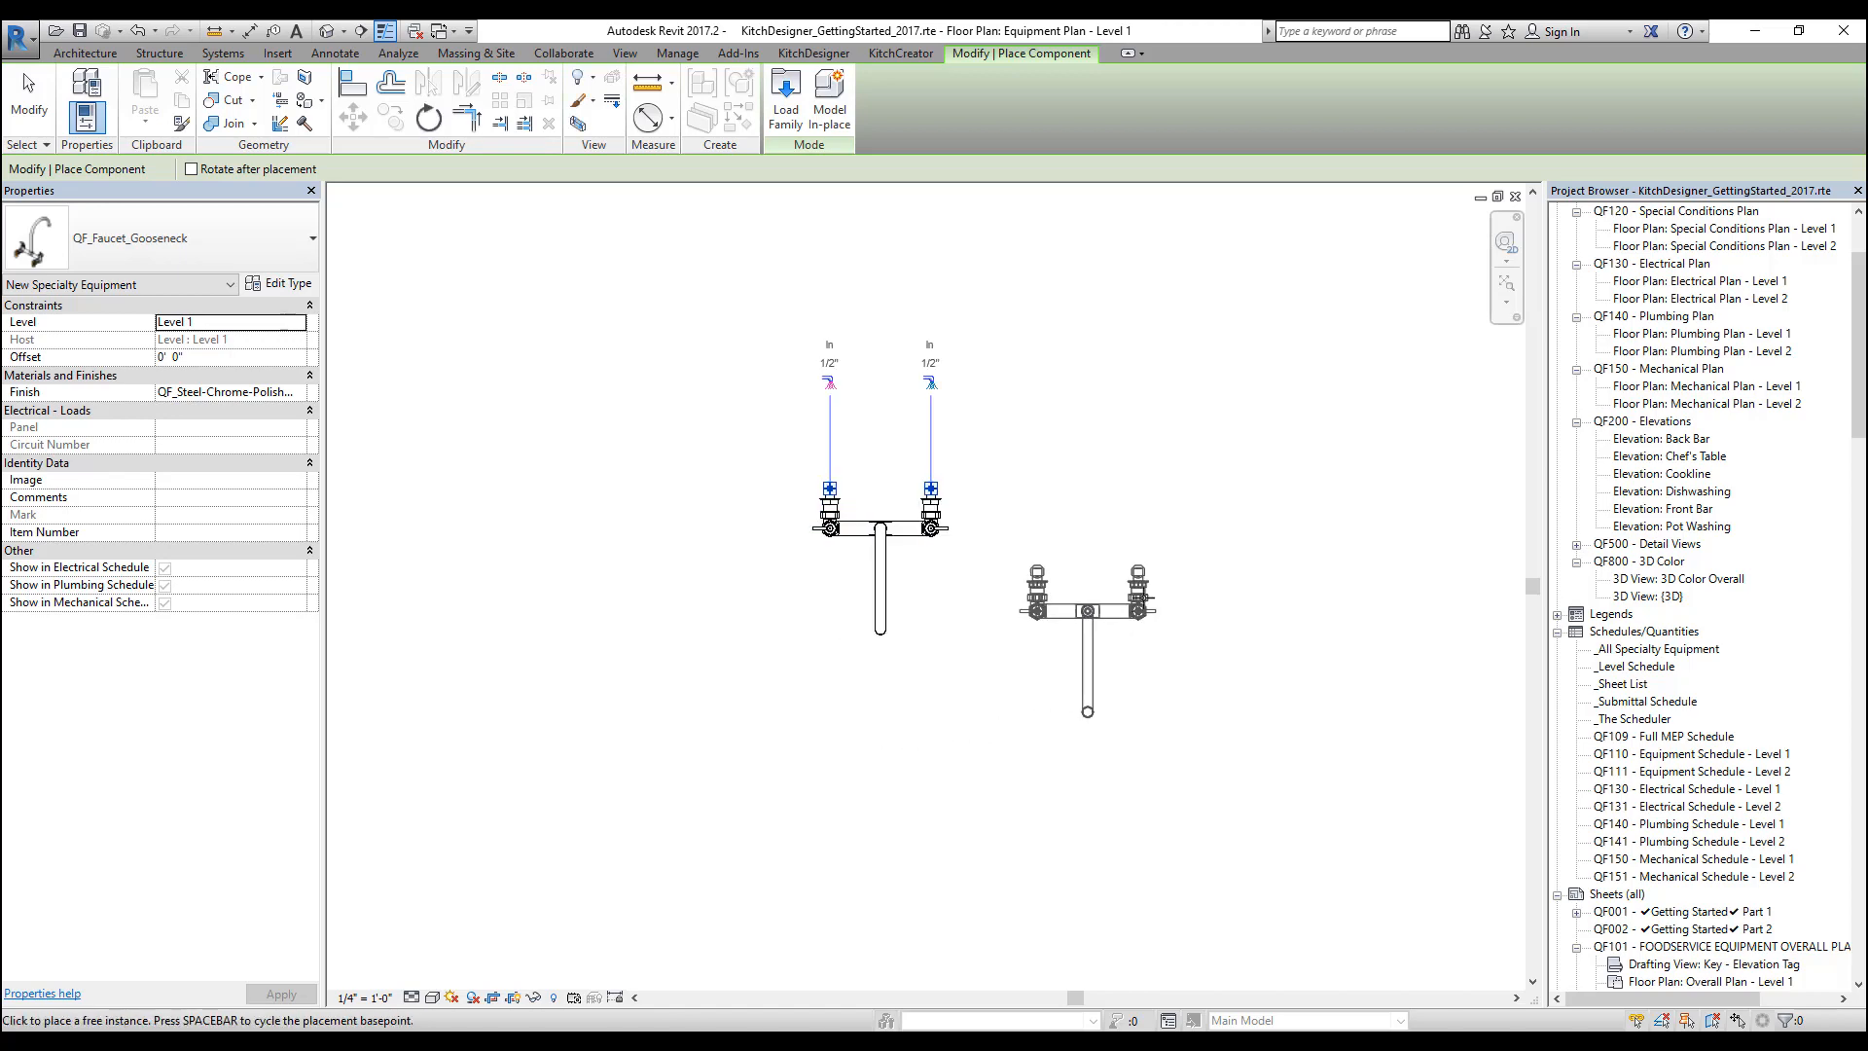
key(Escape)
key(Escape)
Select the placed faucet and inspect its geometry in the {3D} view.
click(889, 575)
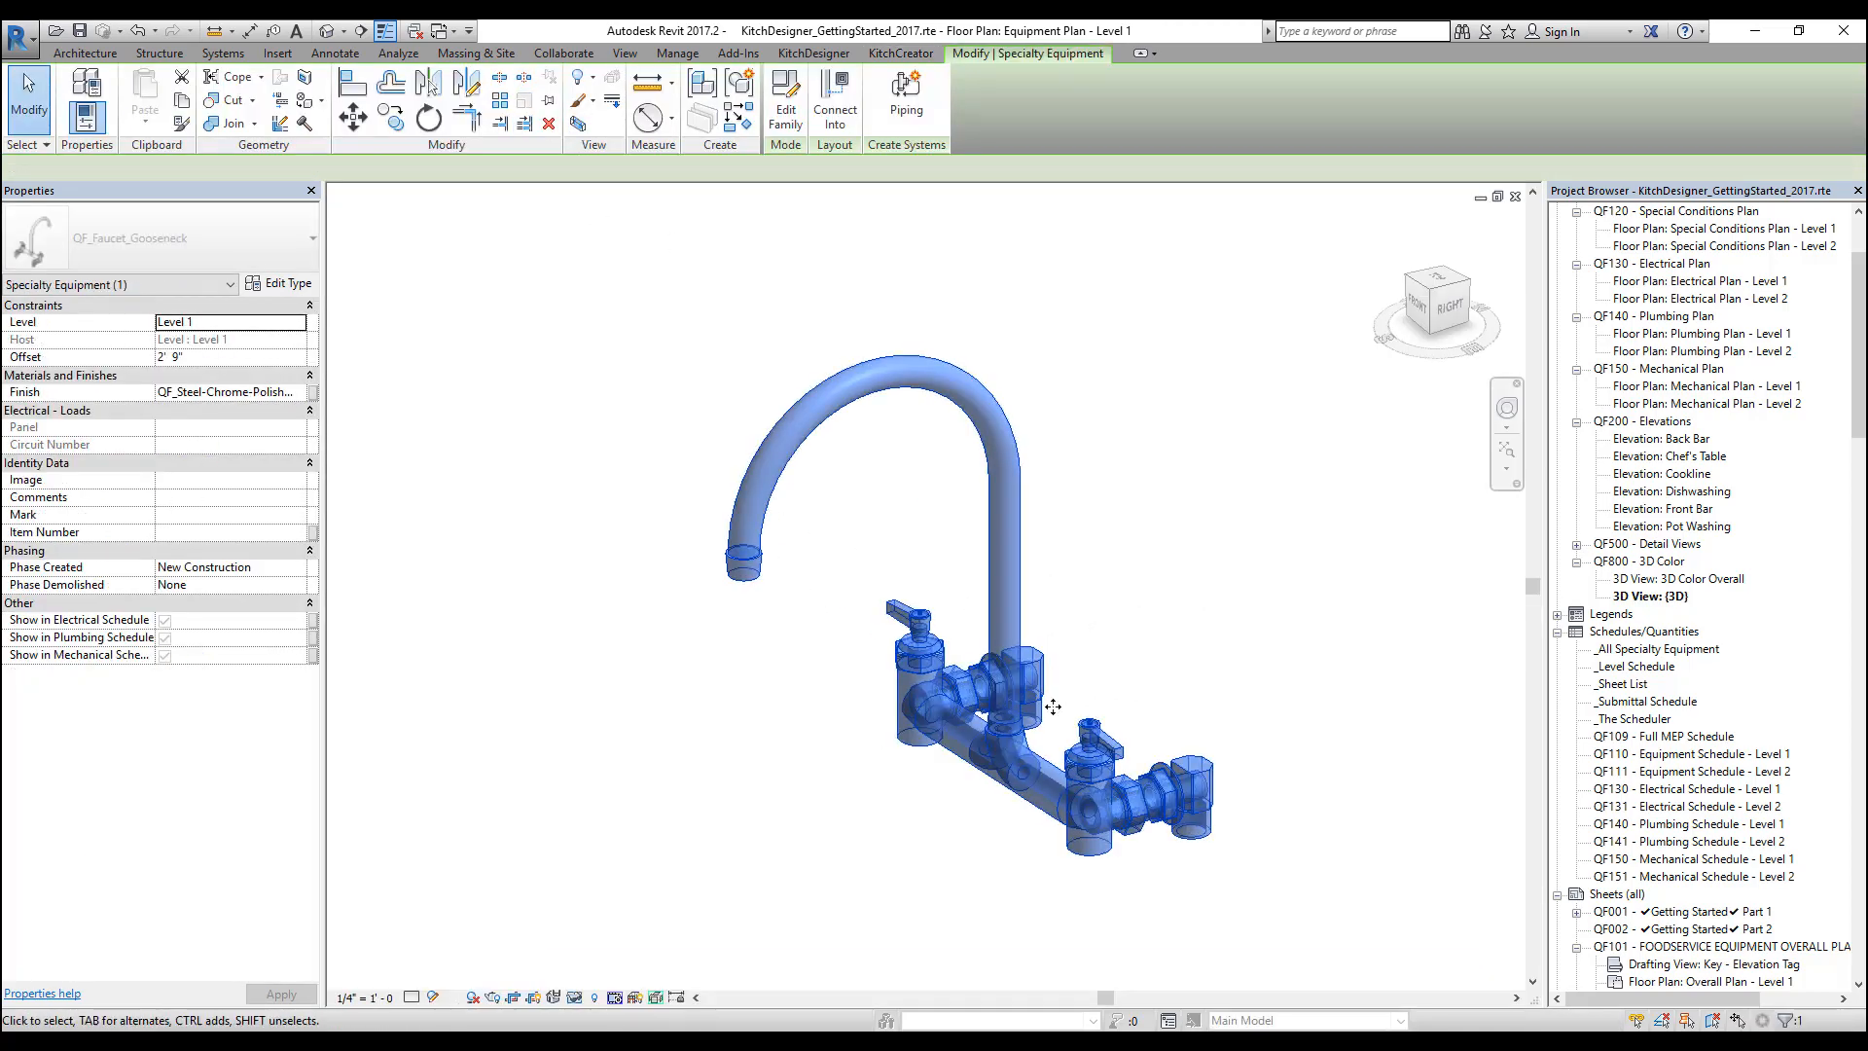
click(1314, 919)
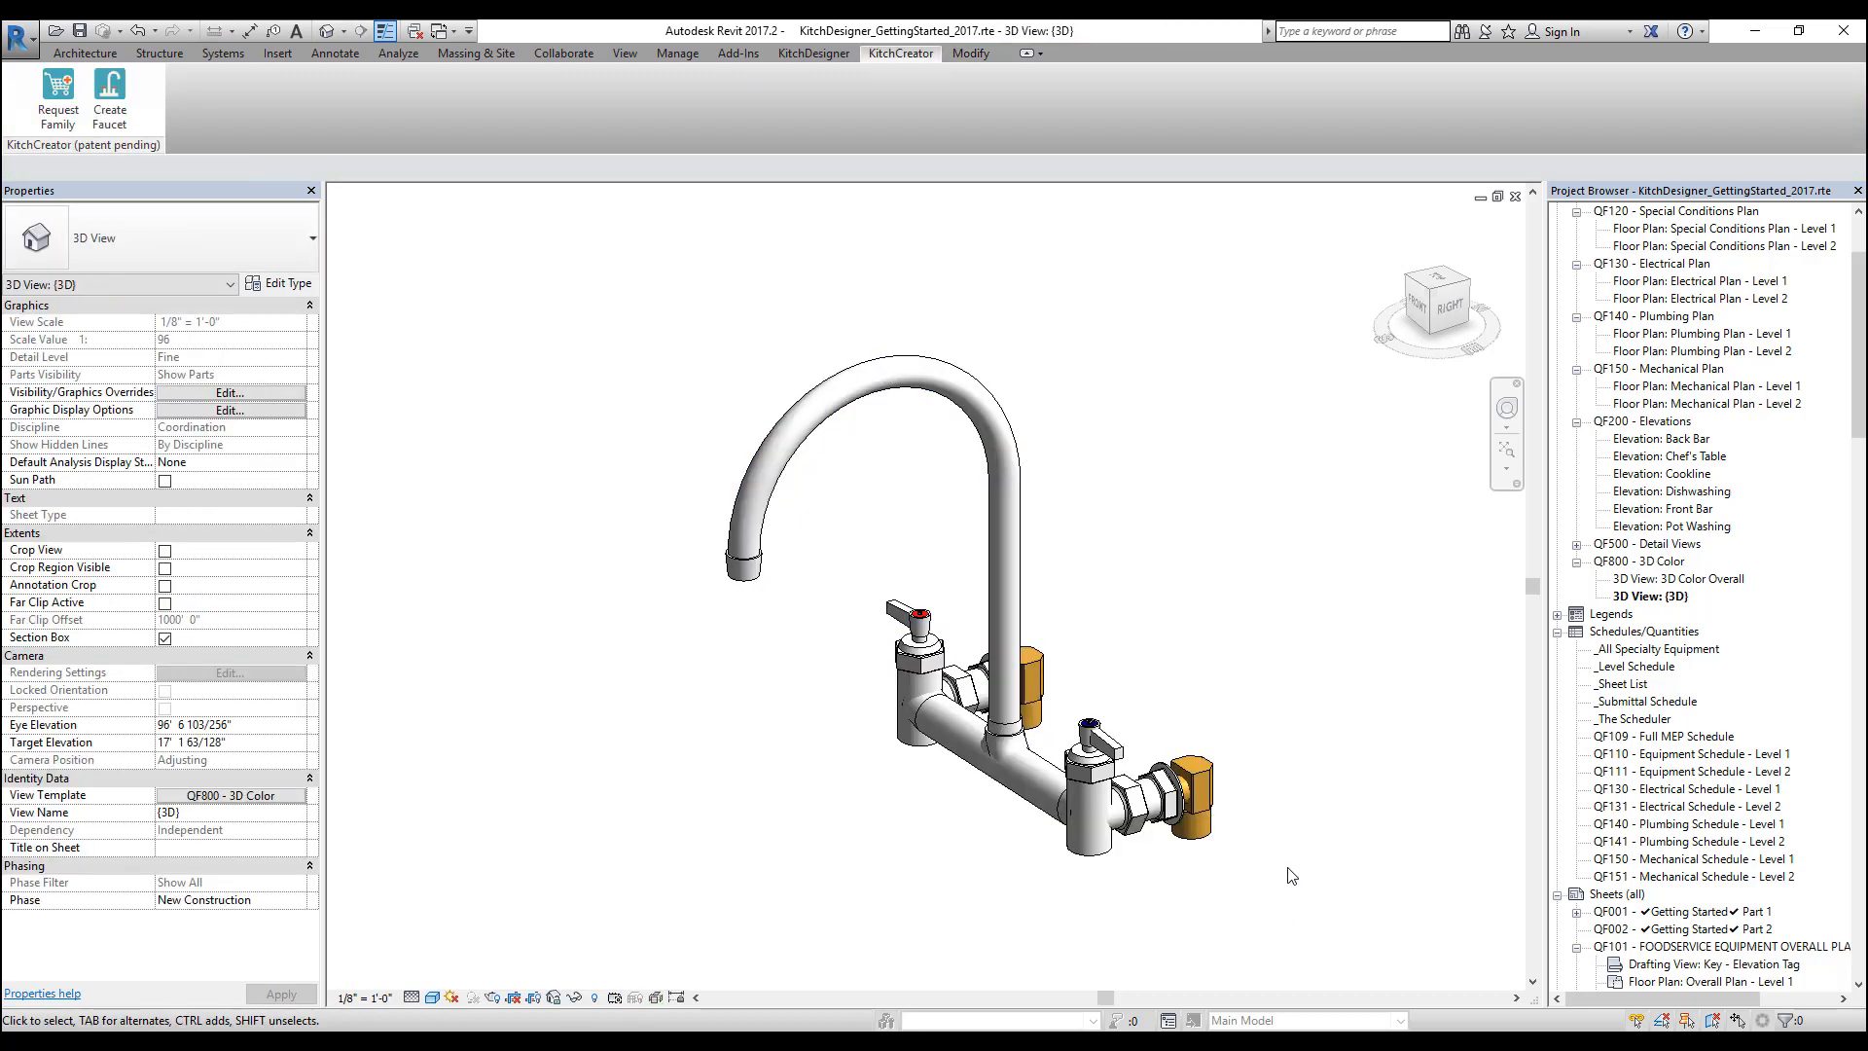
middle_drag(1152, 928, 1082, 896)
scroll(1140, 926, down, 1)
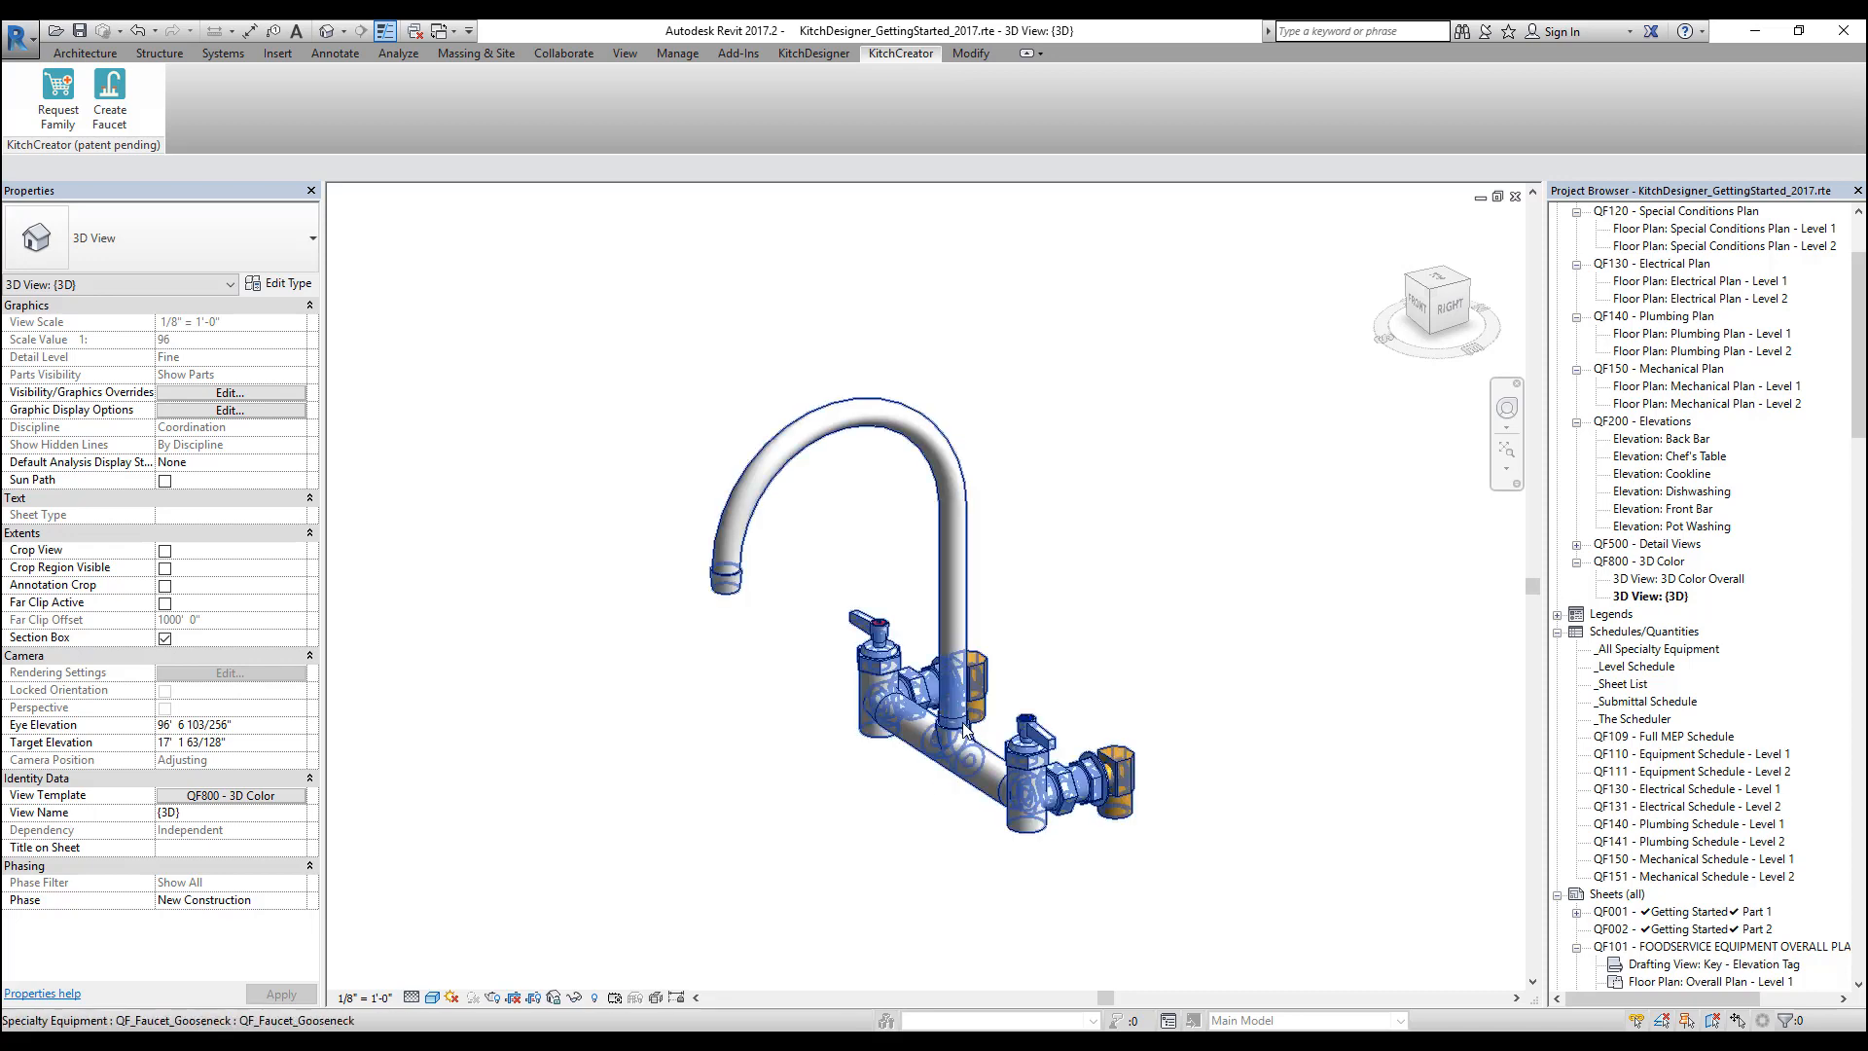
Open the gooseneck faucet family for editing and review its plumbing and dimension parameters in Family Types.
click(938, 757)
click(786, 97)
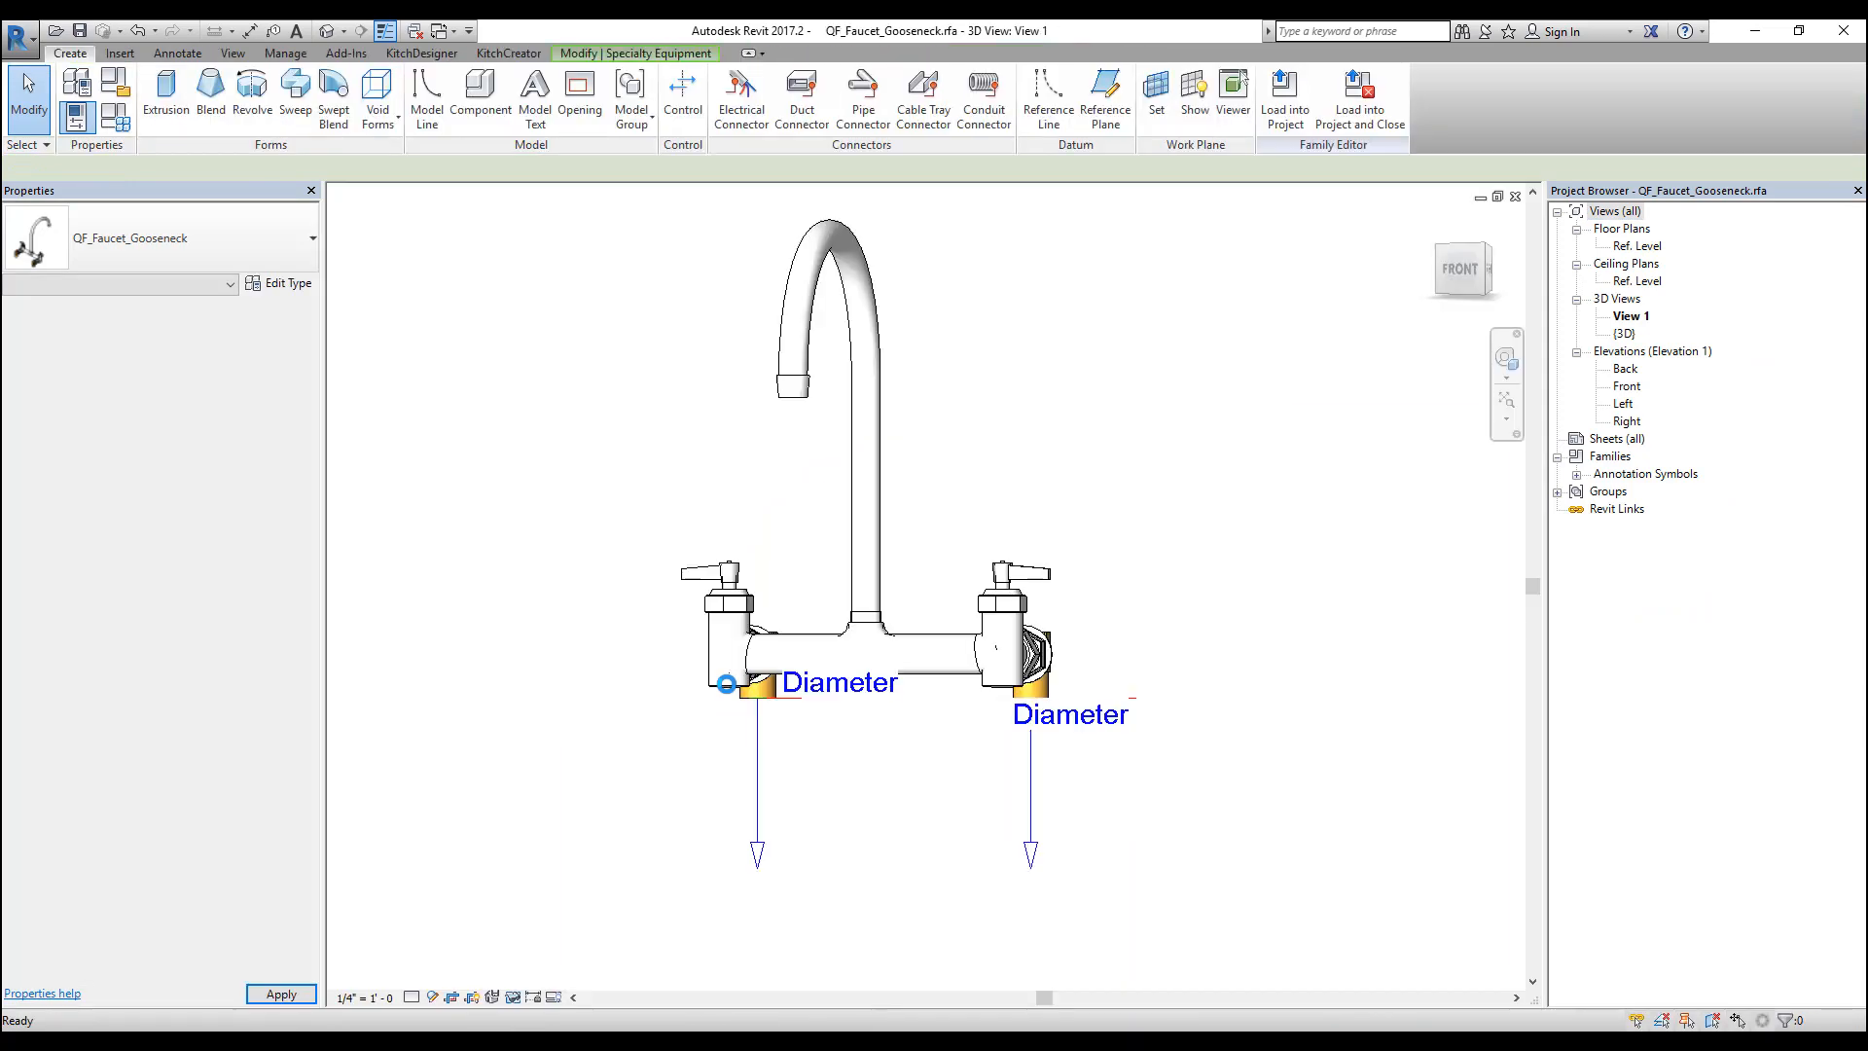
click(118, 125)
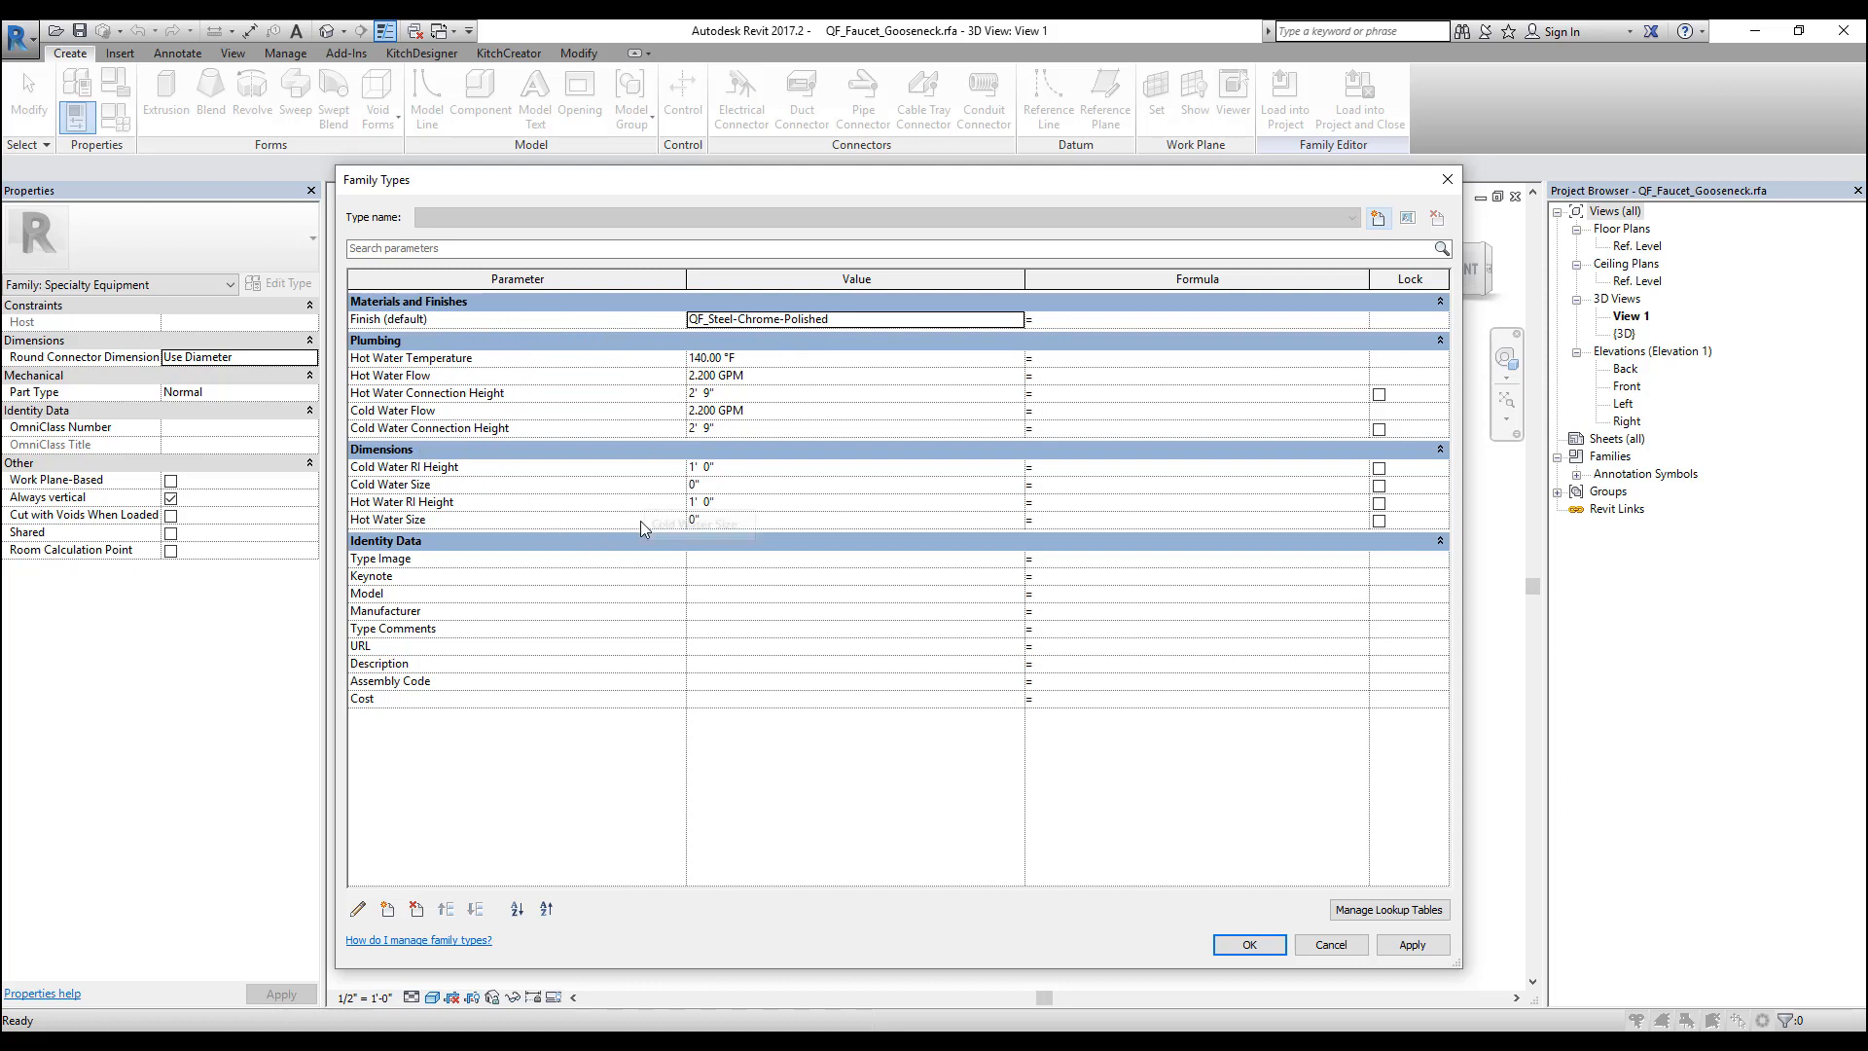
drag(424, 408, 634, 381)
click(1234, 948)
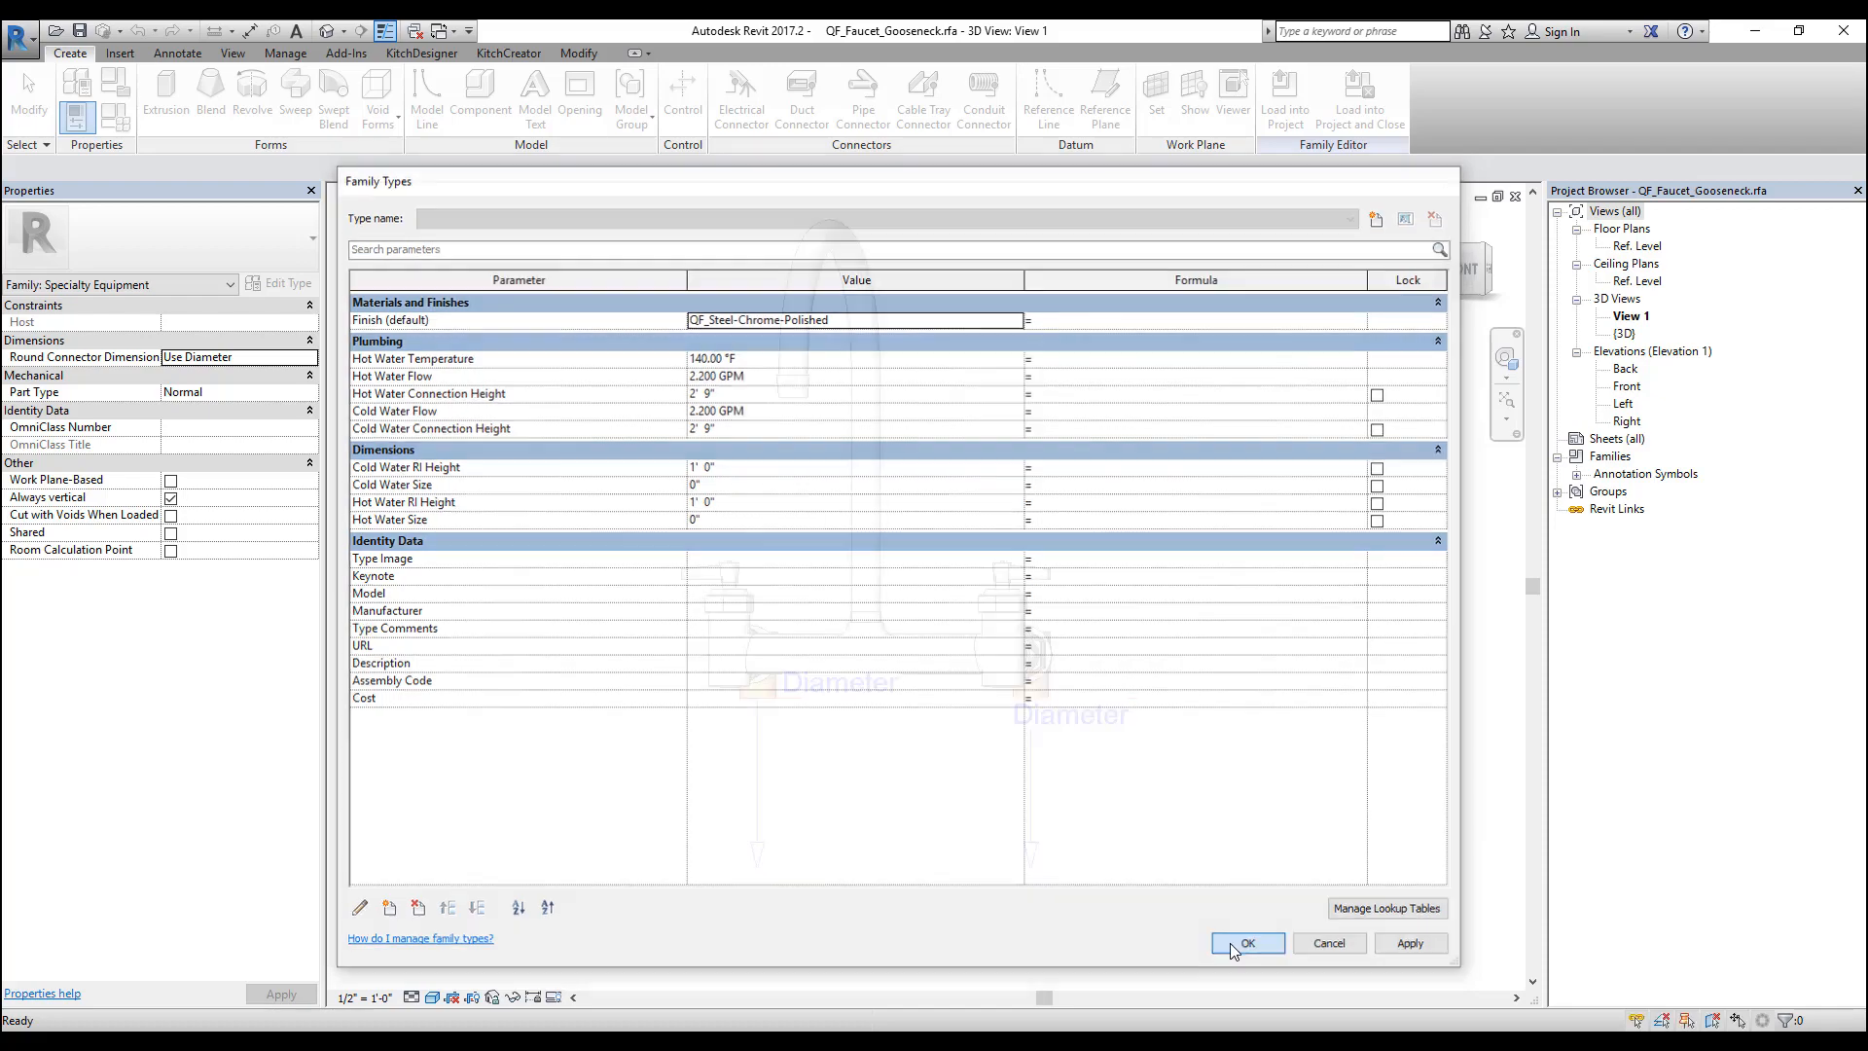